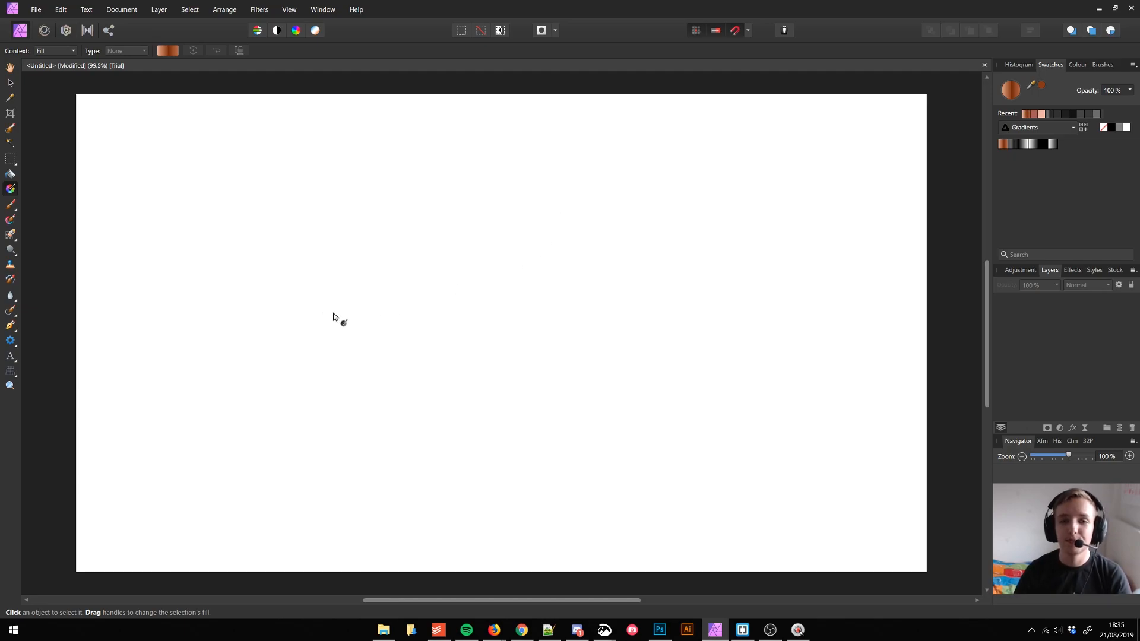
# - Add an empty pixel layer to the blank document
pyautogui.hotkey('ctrl', 'shift', 'n')
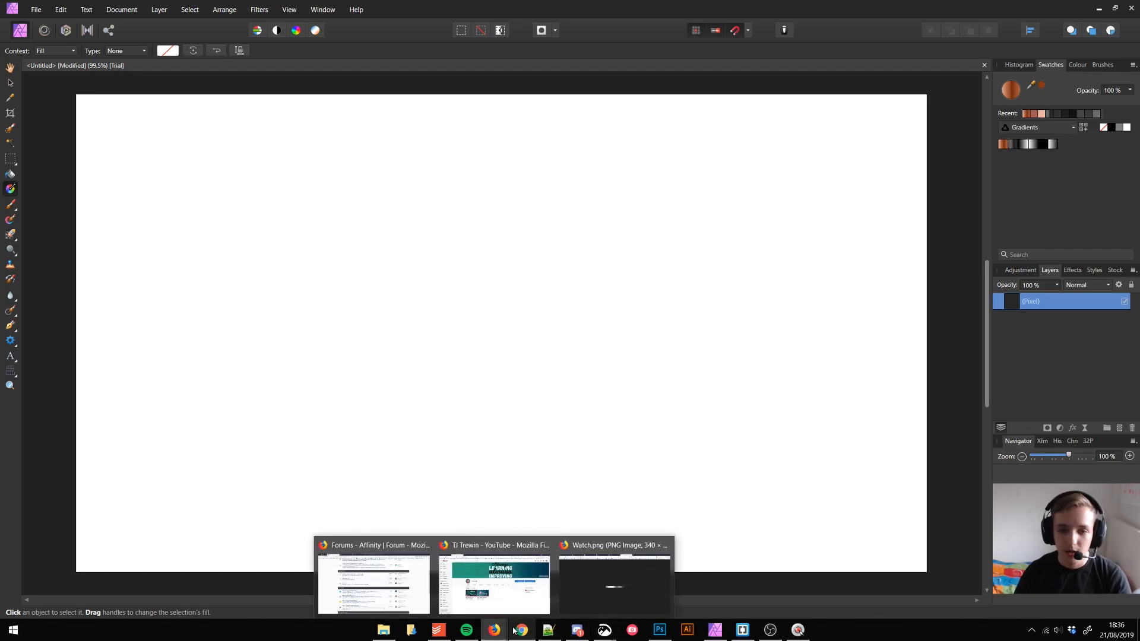
# - Switch to Firefox and examine the forum topic on cpt-city color ramps, the archive's author list and the sd gradient collection
pyautogui.click(373, 584)
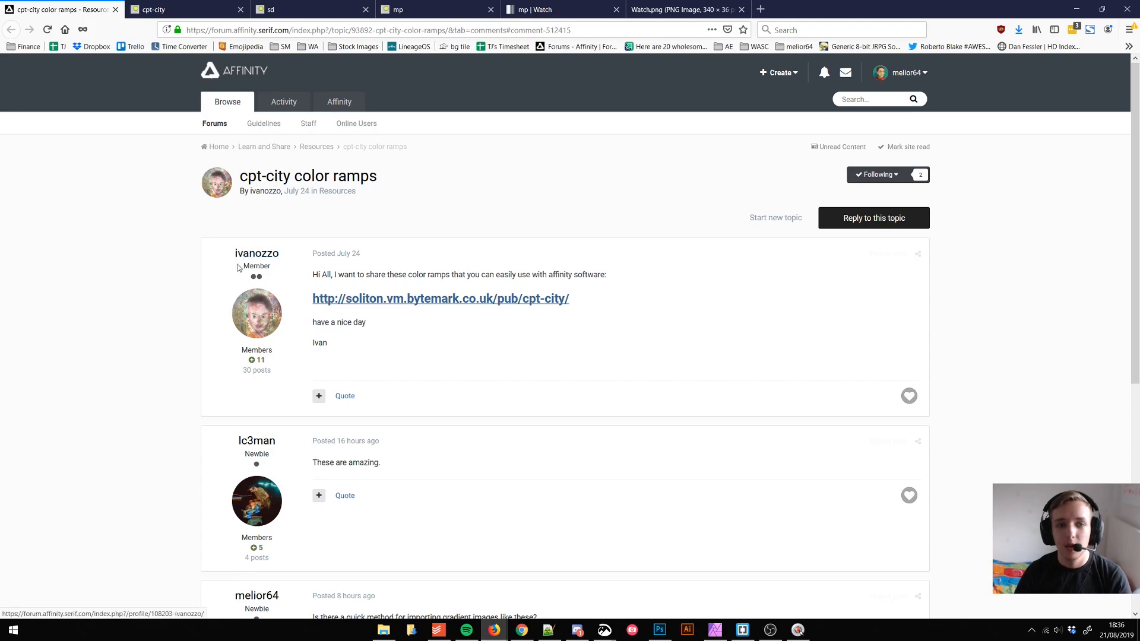
pyautogui.moveTo(254, 259)
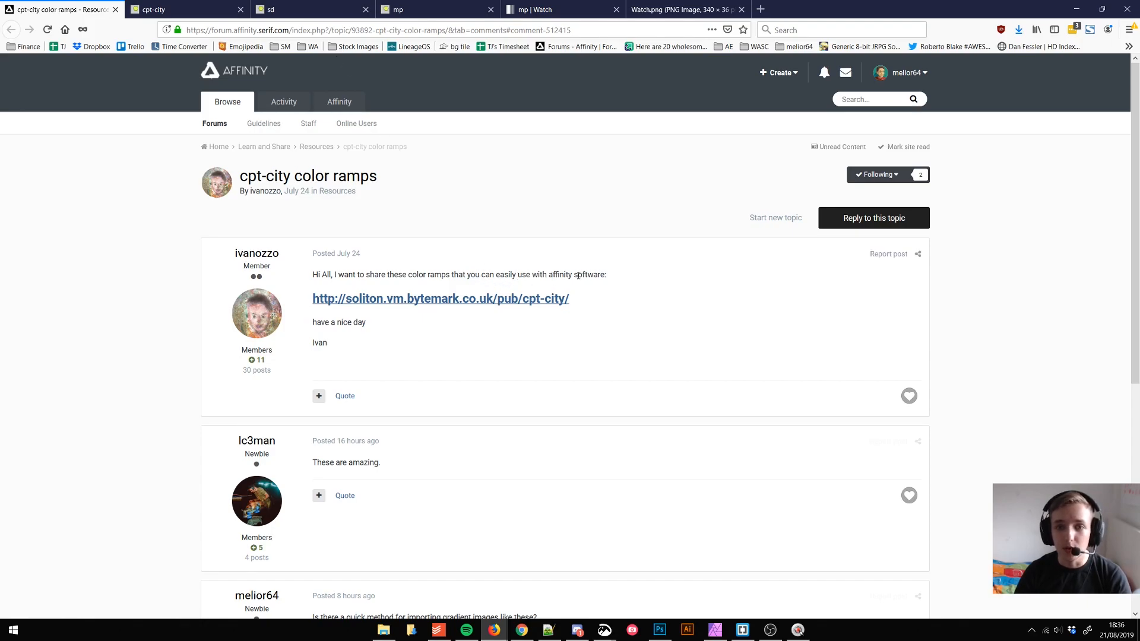
pyautogui.click(210, 10)
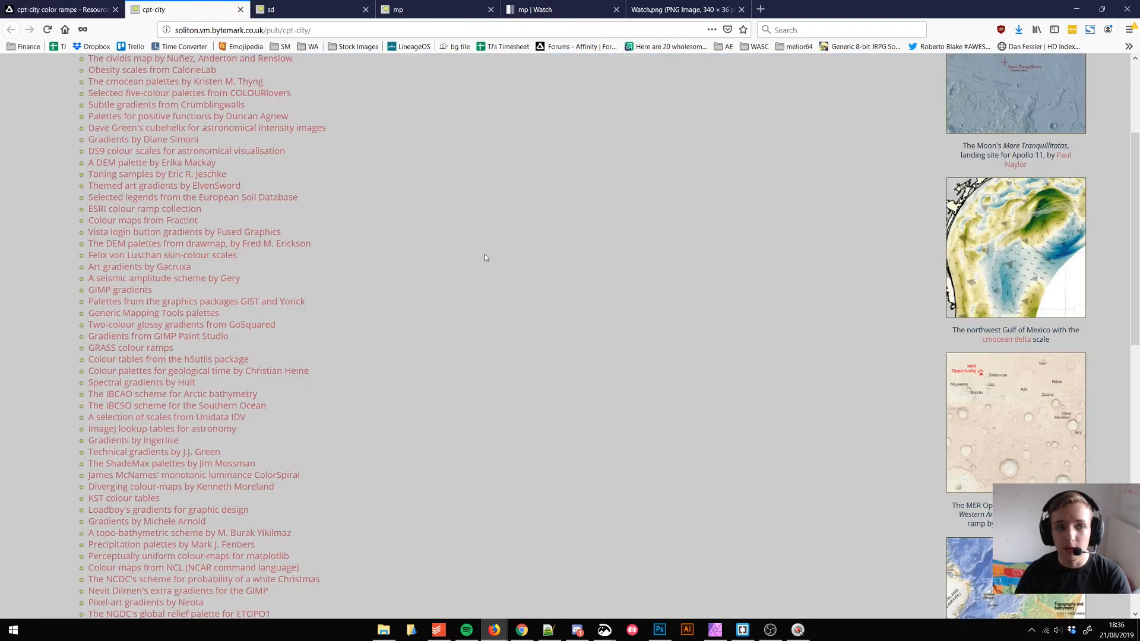
pyautogui.scroll(3, 484, 258)
pyautogui.scroll(-2, 232, 238)
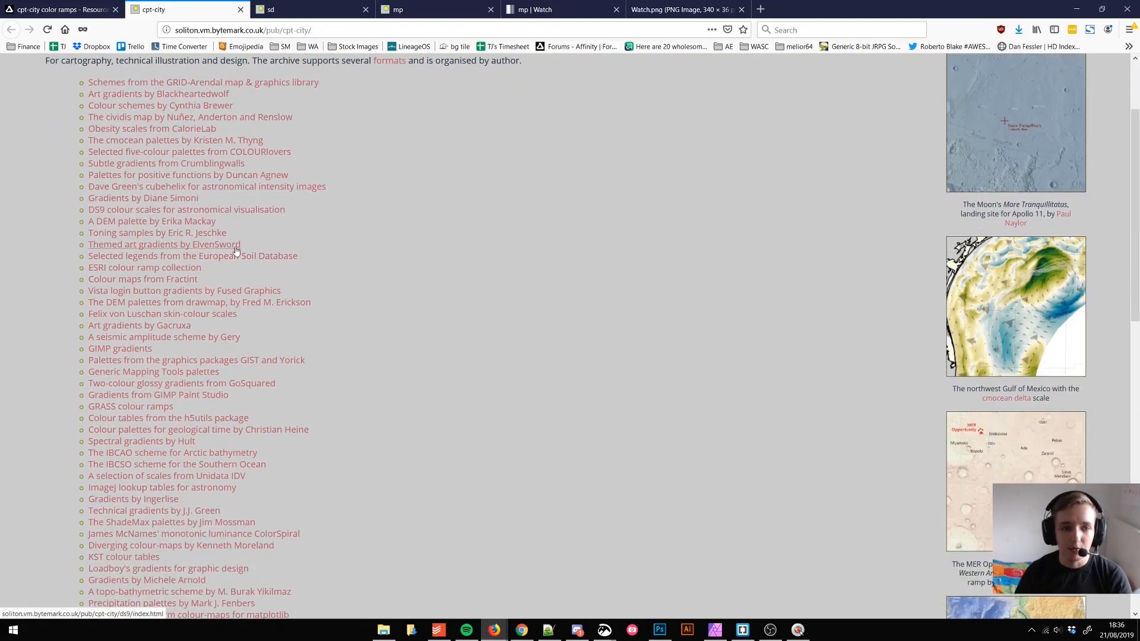
pyautogui.scroll(-2, 236, 248)
pyautogui.click(313, 8)
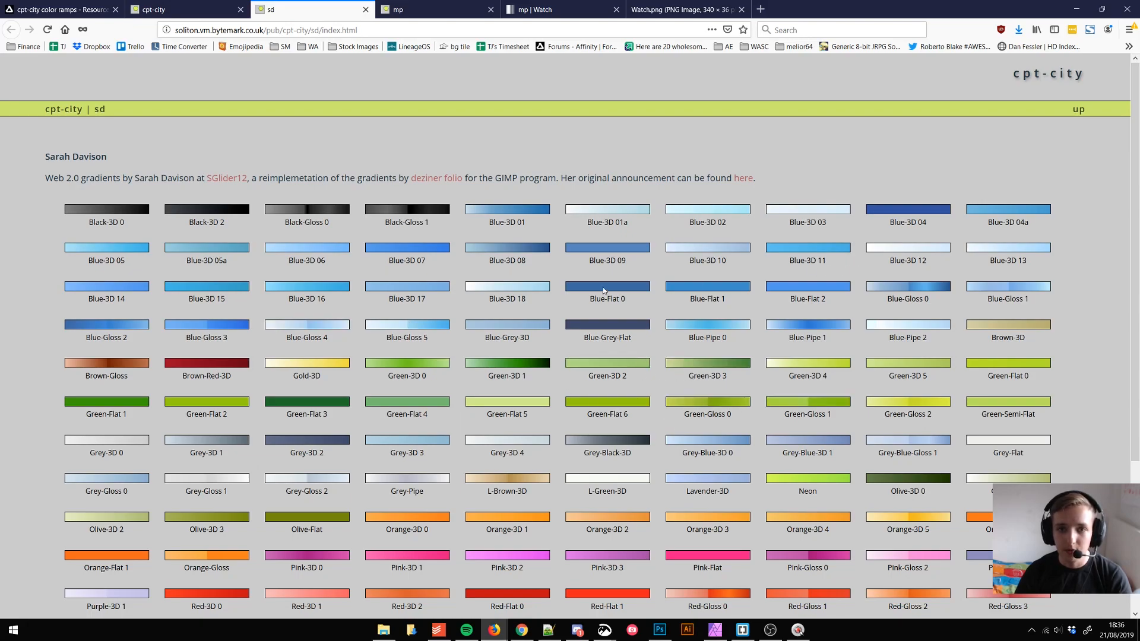
pyautogui.scroll(-1, 491, 222)
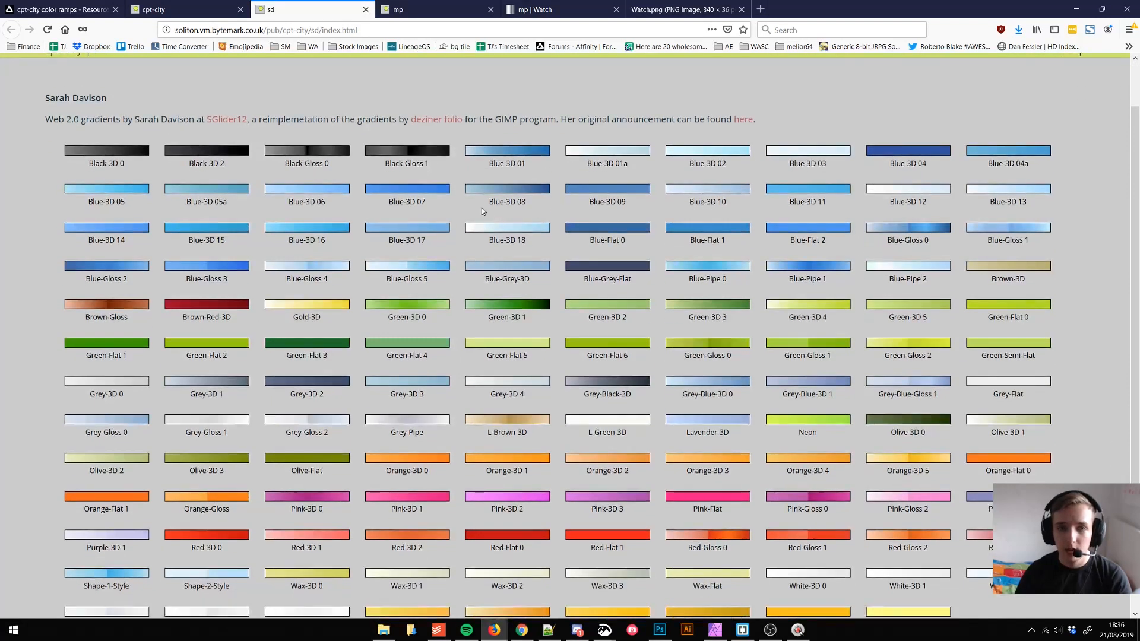
pyautogui.scroll(1, 423, 90)
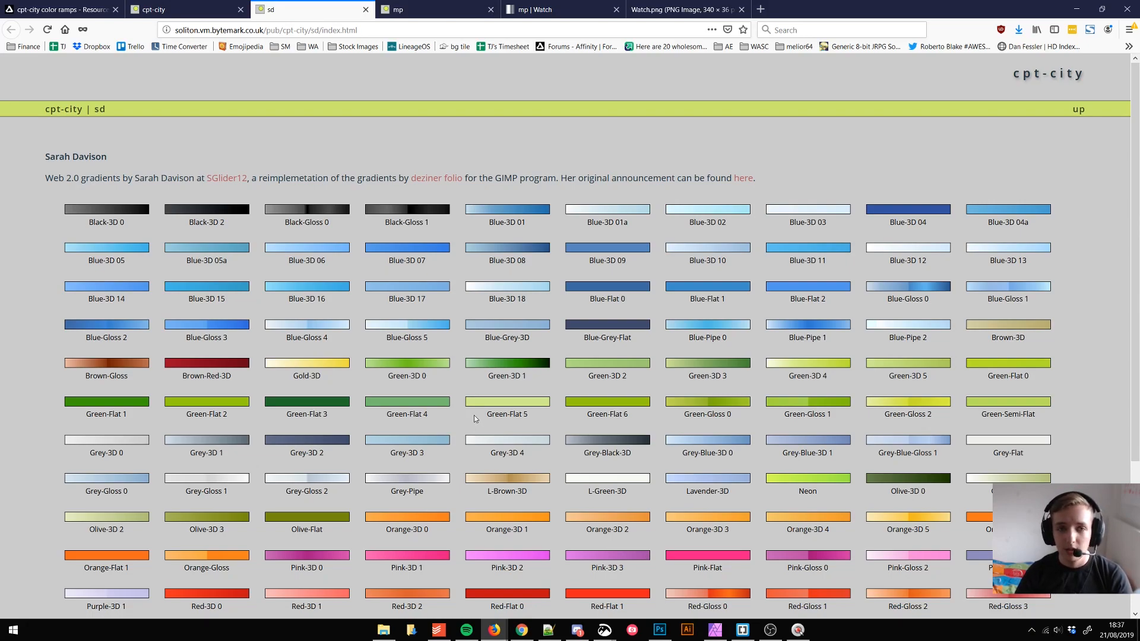
# - Bring the Watch gradient PNG from cpt-city's metallic and plastic style collection into the Affinity Photo document as an image layer
pyautogui.click(416, 9)
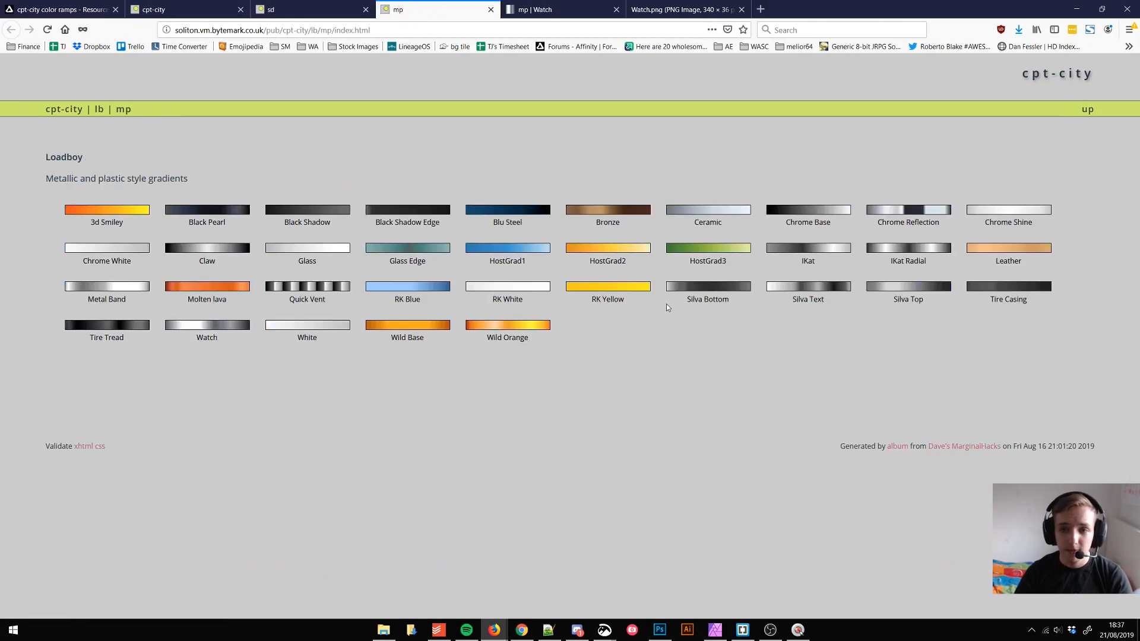
pyautogui.click(560, 11)
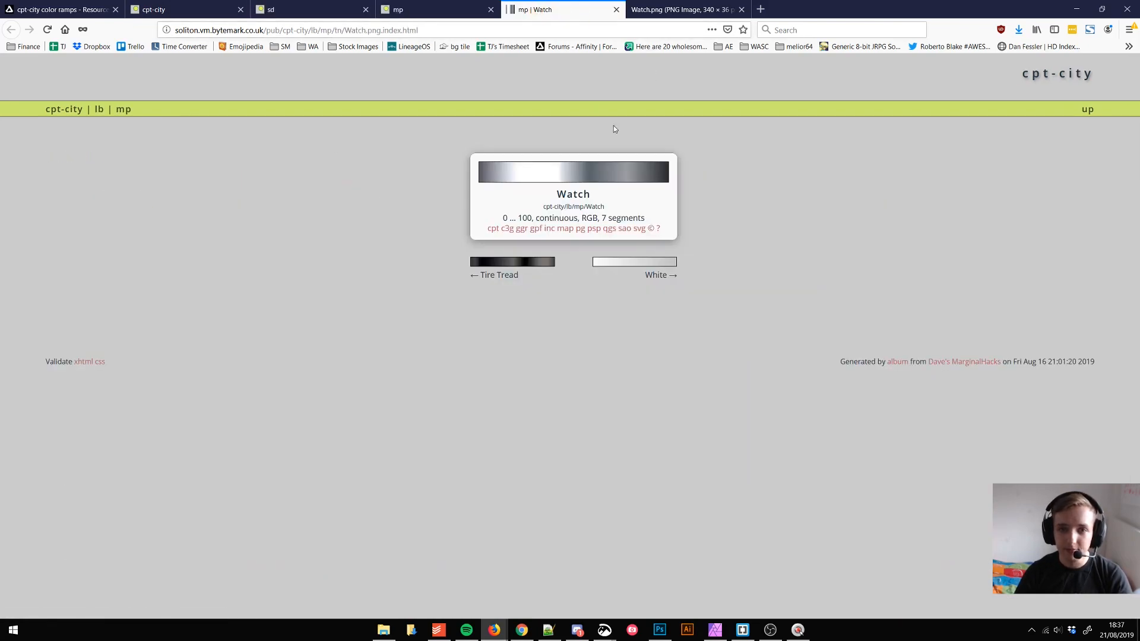
pyautogui.click(698, 10)
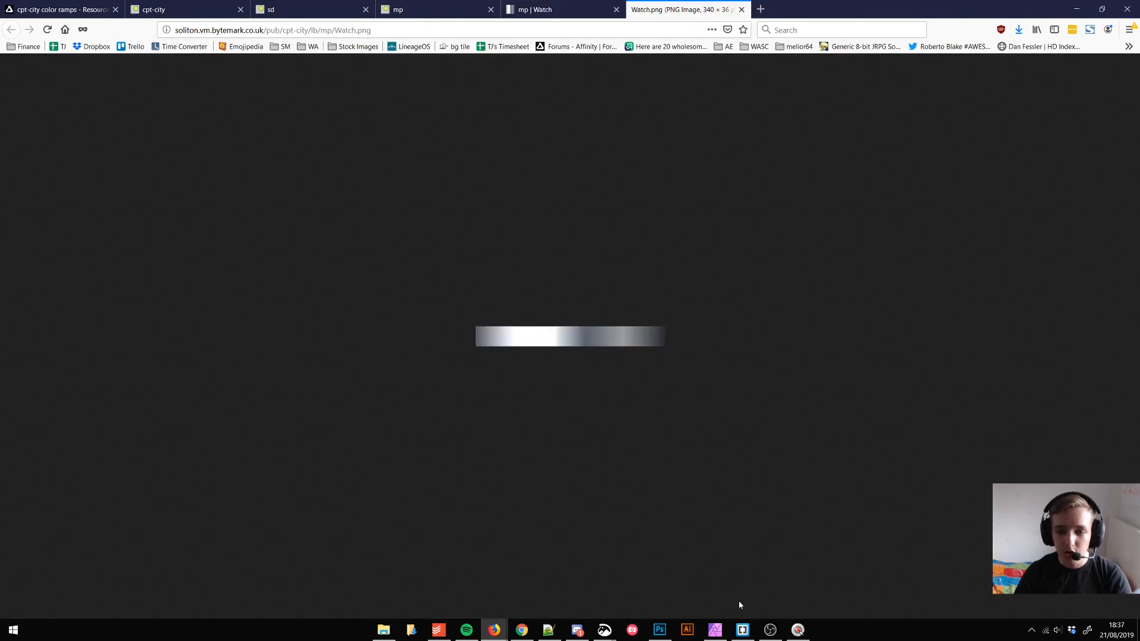
pyautogui.click(714, 630)
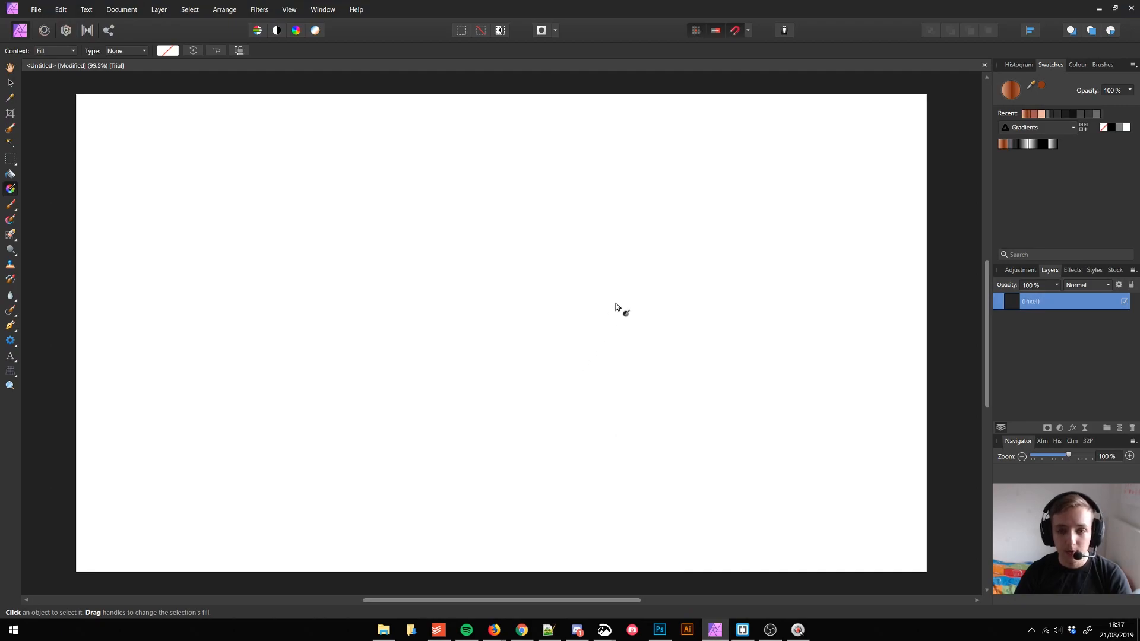
pyautogui.hotkey('ctrl', 'v')
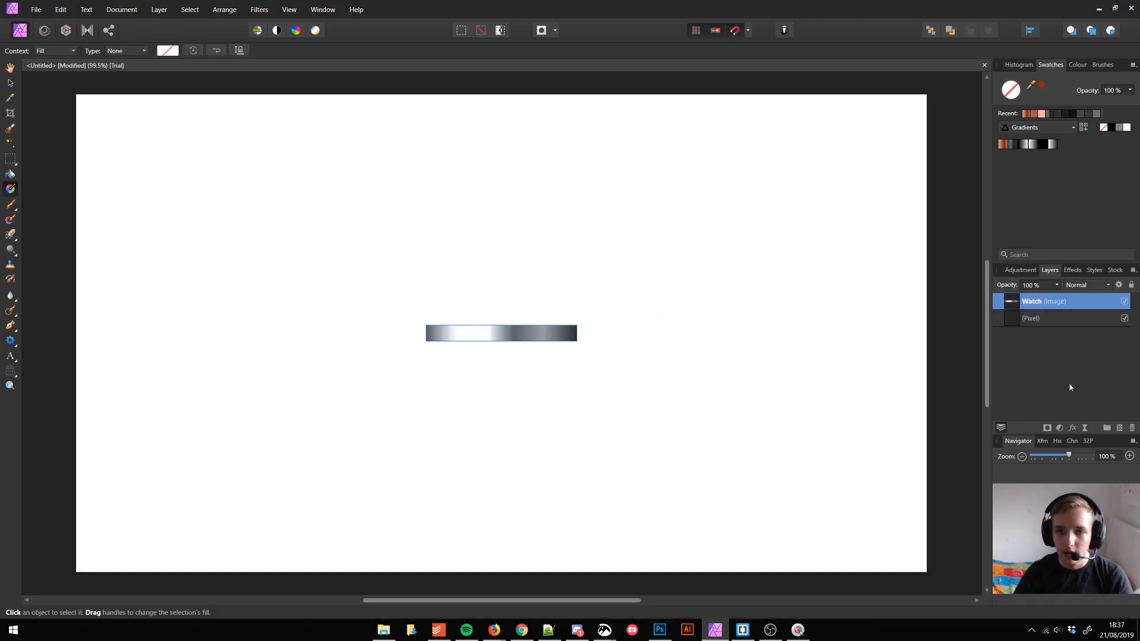
# - Create a fill layer between the empty pixel layer and the Watch image
pyautogui.click(1057, 318)
pyautogui.click(262, 10)
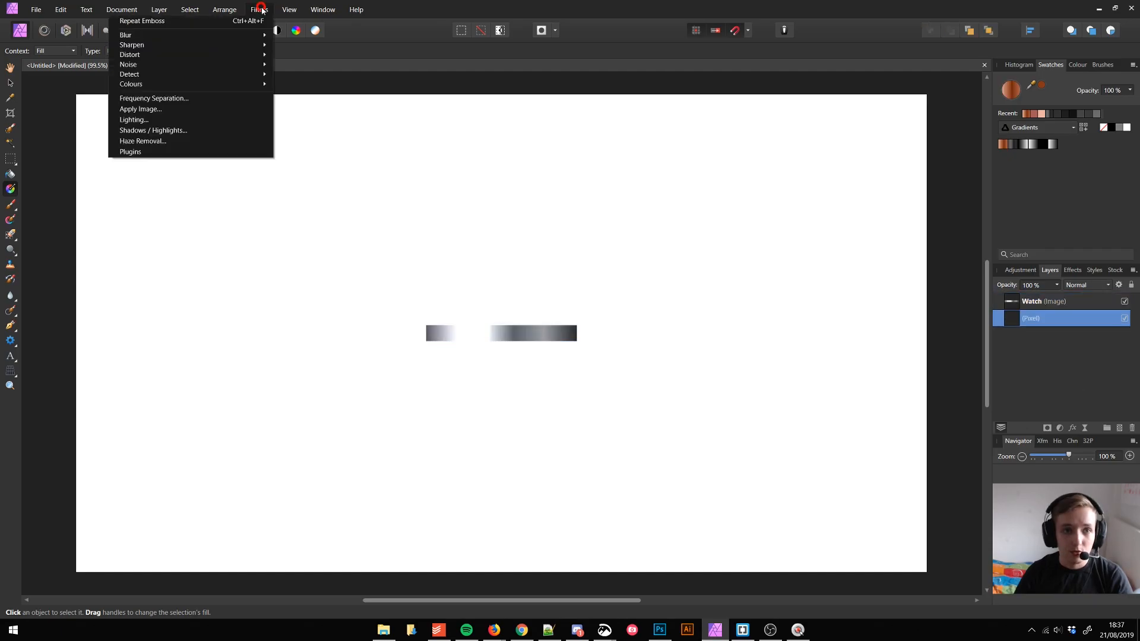
pyautogui.click(162, 8)
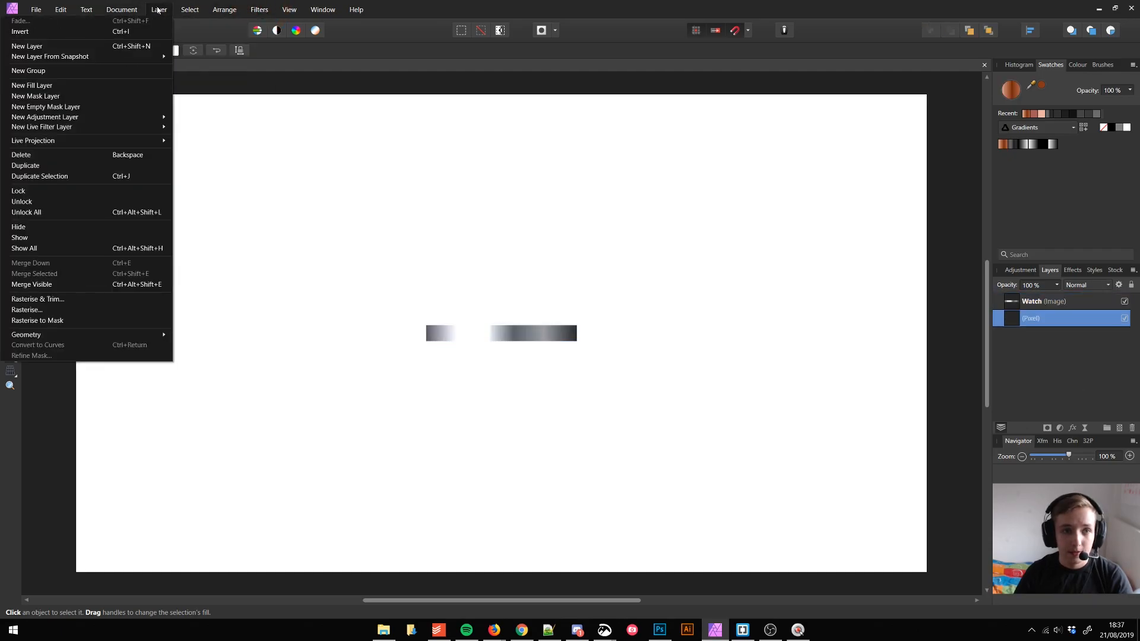
pyautogui.click(116, 86)
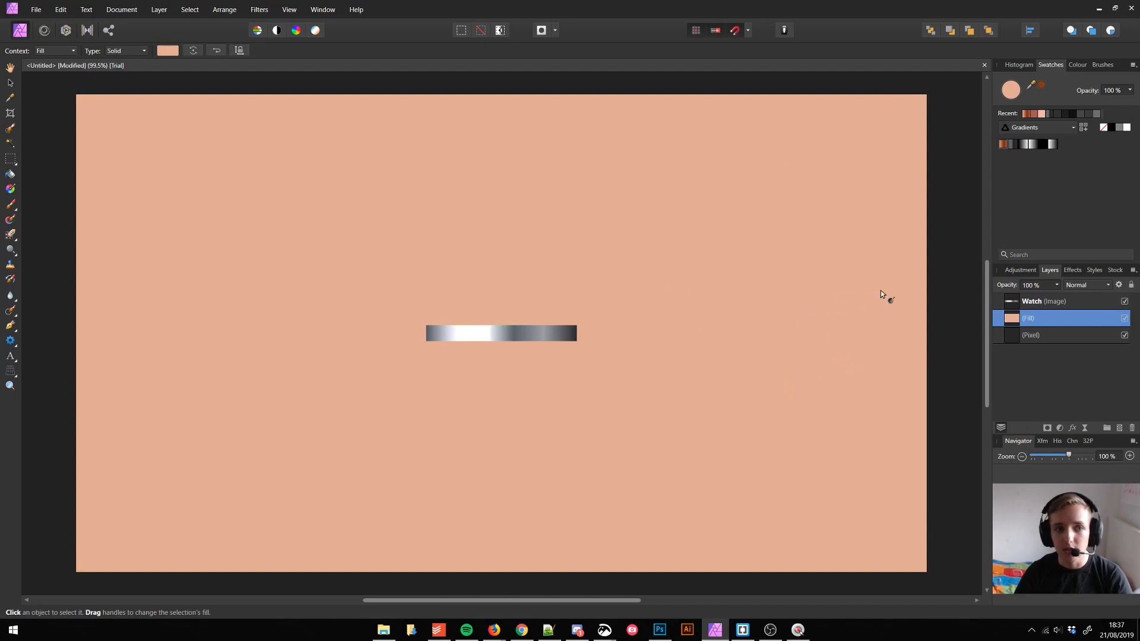
# - Draw a horizontal linear gradient across nearly the full canvas width on the fill layer with the Gradient tool
pyautogui.click(10, 189)
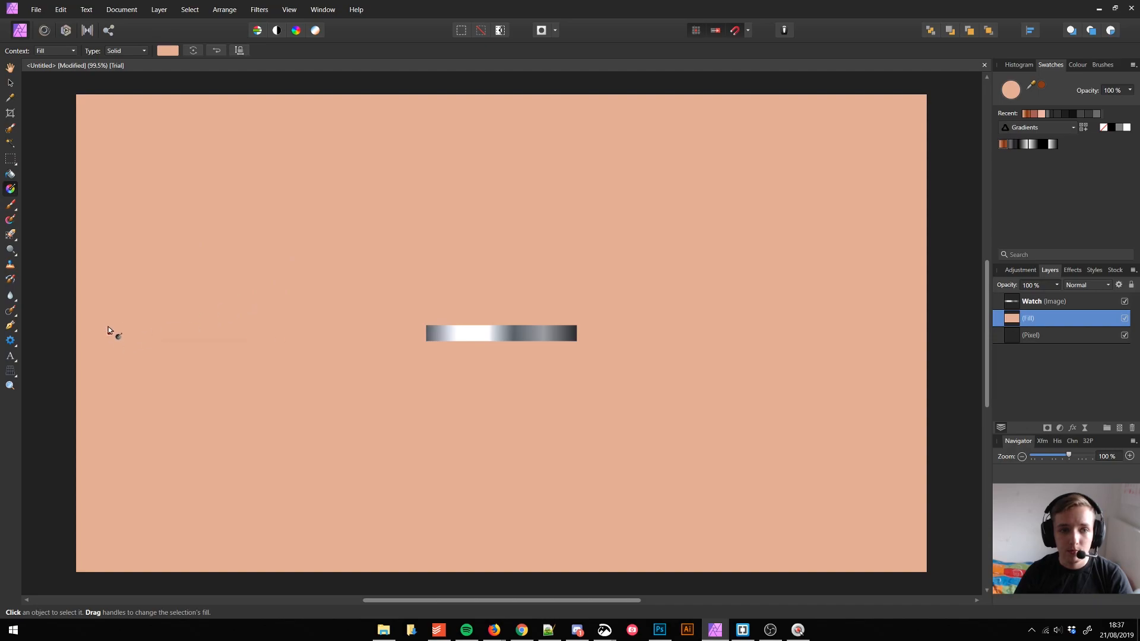
pyautogui.moveTo(98, 275); pyautogui.dragTo(246, 271)
pyautogui.moveTo(319, 277); pyautogui.dragTo(884, 275)
pyautogui.press('shift')
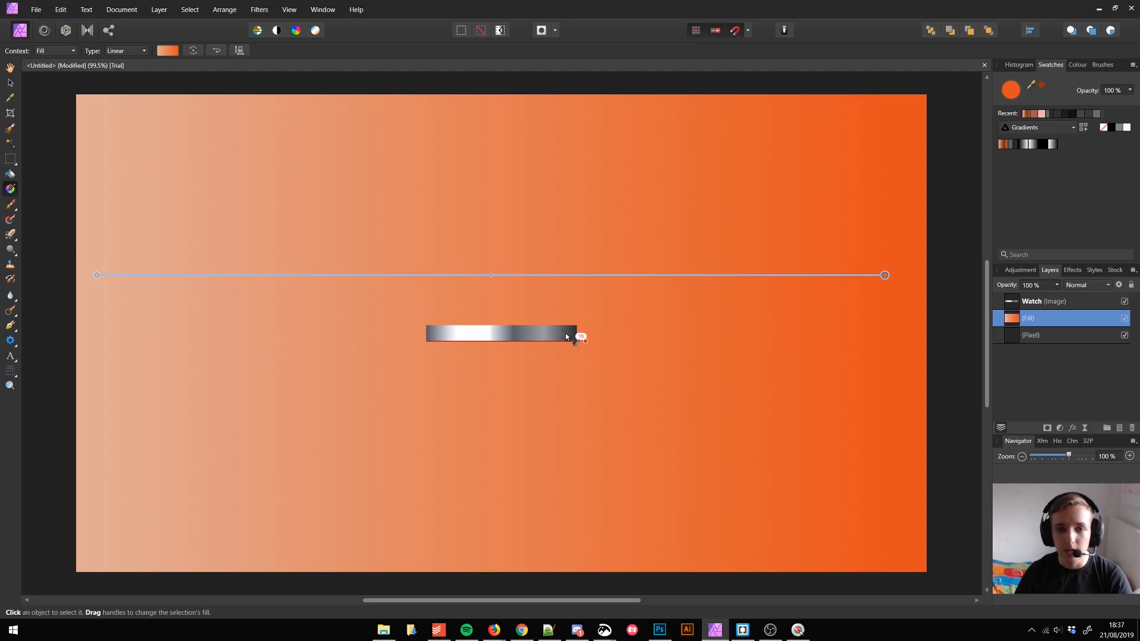
# - Set the gradient's start stop to the grey sampled from the left end of the Watch strip
pyautogui.click(168, 51)
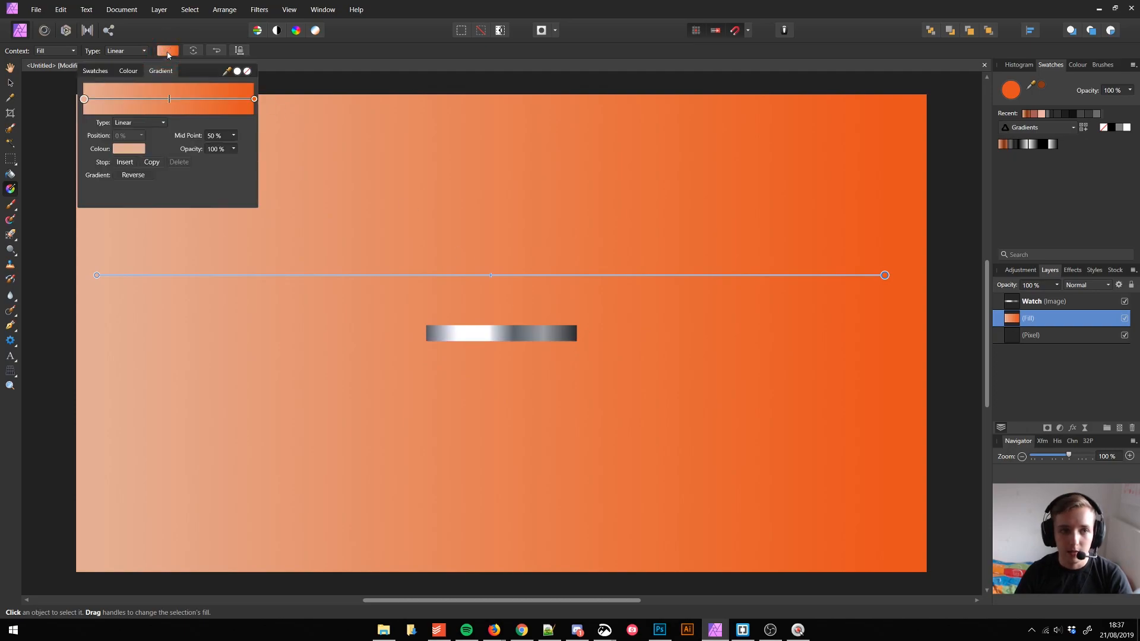
pyautogui.click(84, 100)
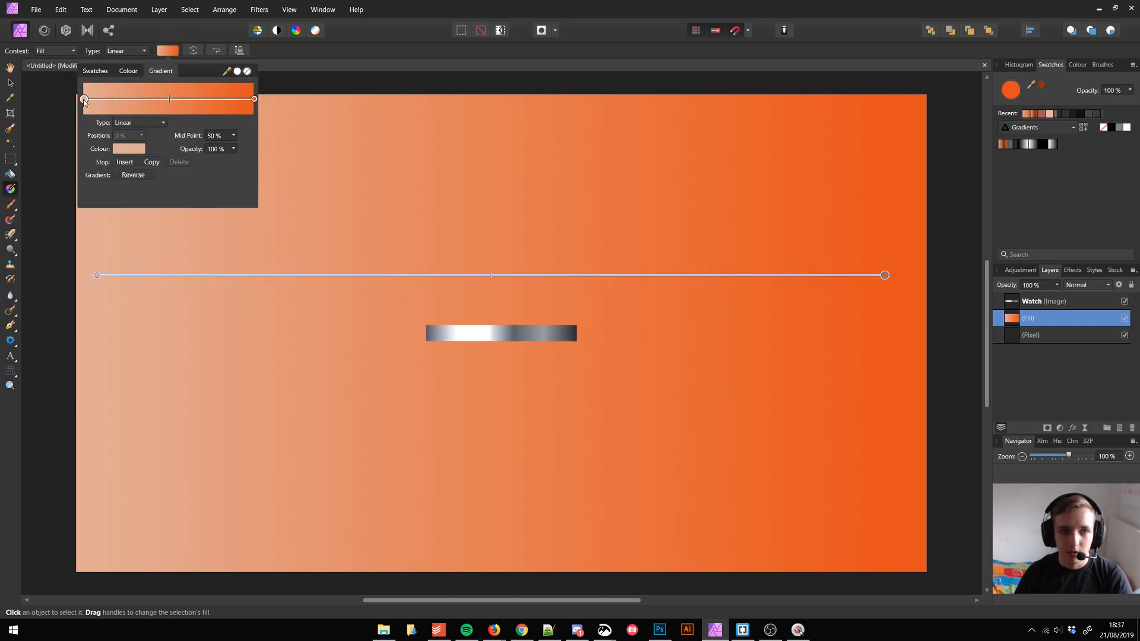
pyautogui.click(134, 151)
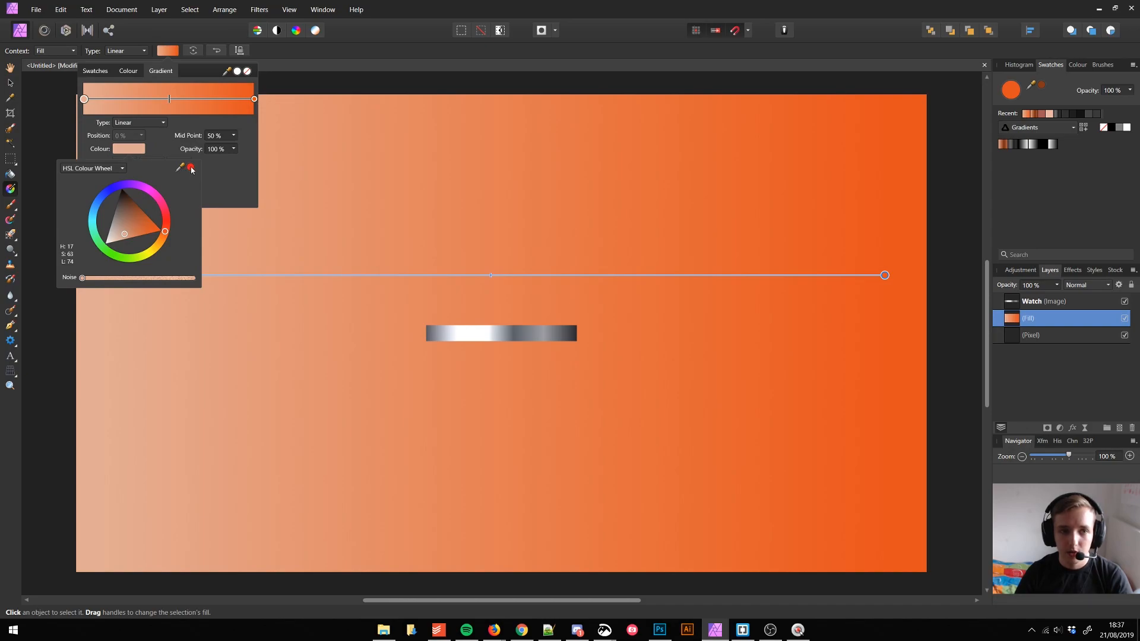
pyautogui.moveTo(191, 169); pyautogui.dragTo(426, 330)
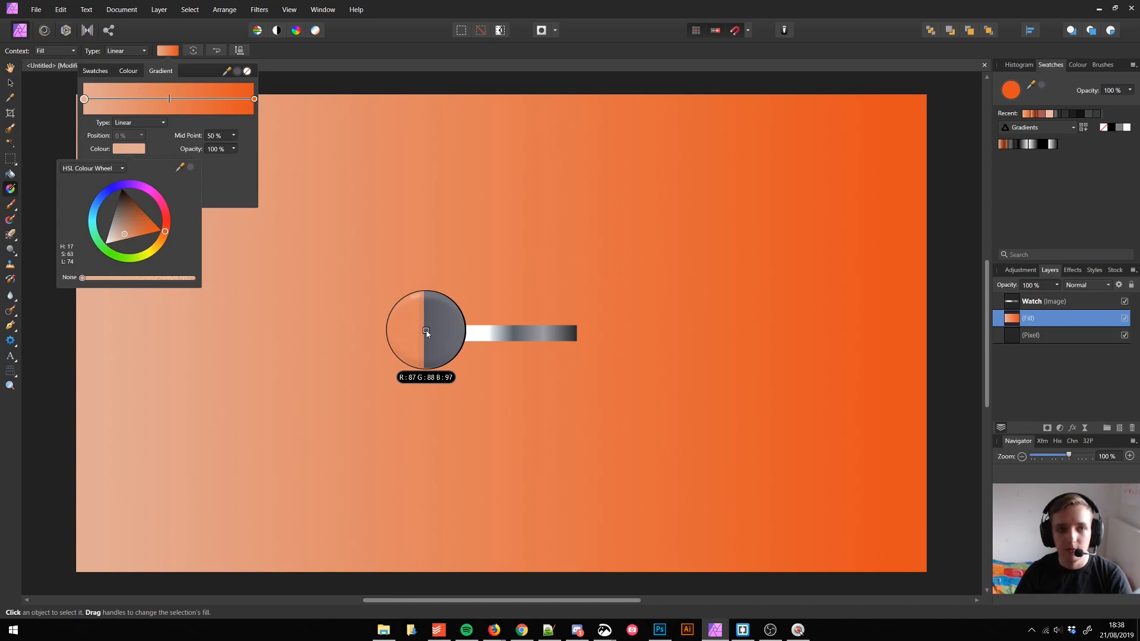
pyautogui.moveTo(426, 330); pyautogui.dragTo(426, 332)
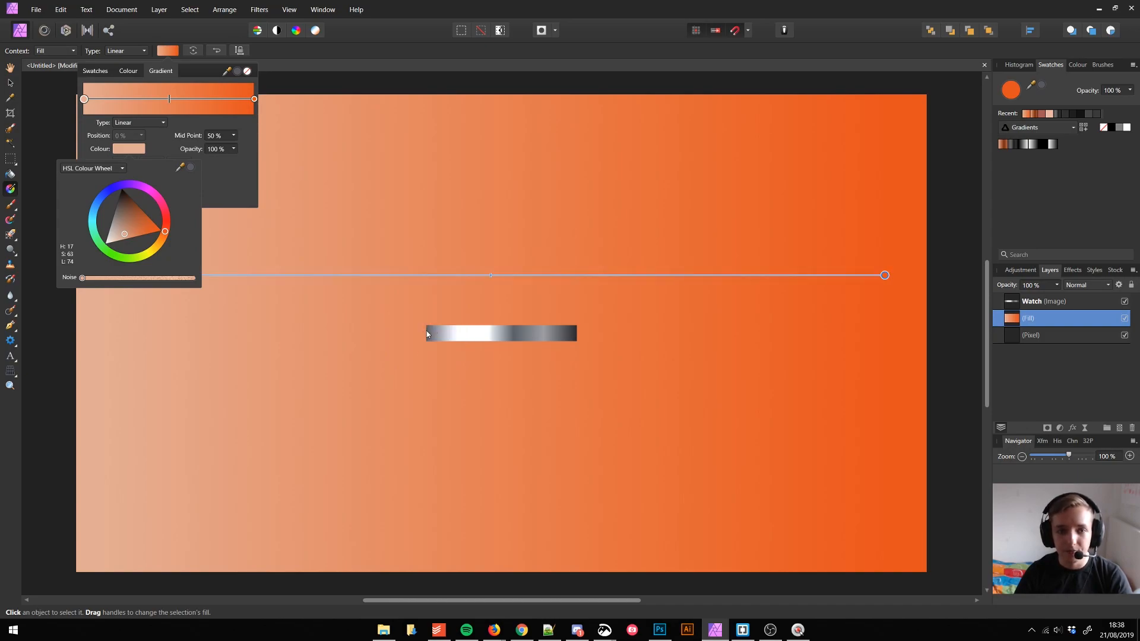
pyautogui.click(189, 168)
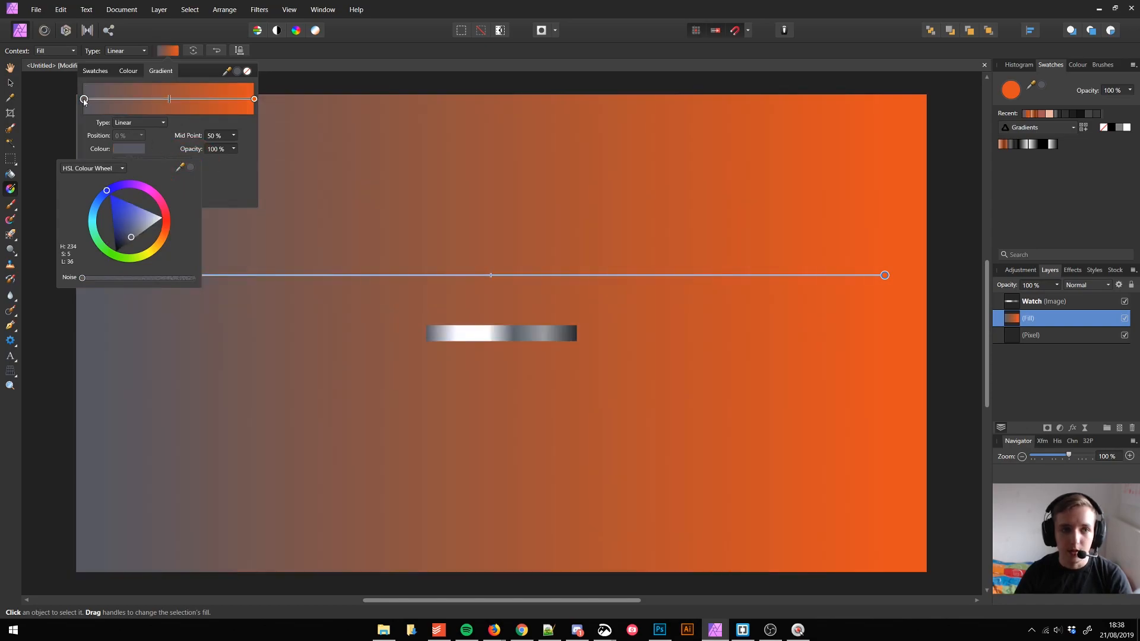
pyautogui.click(159, 140)
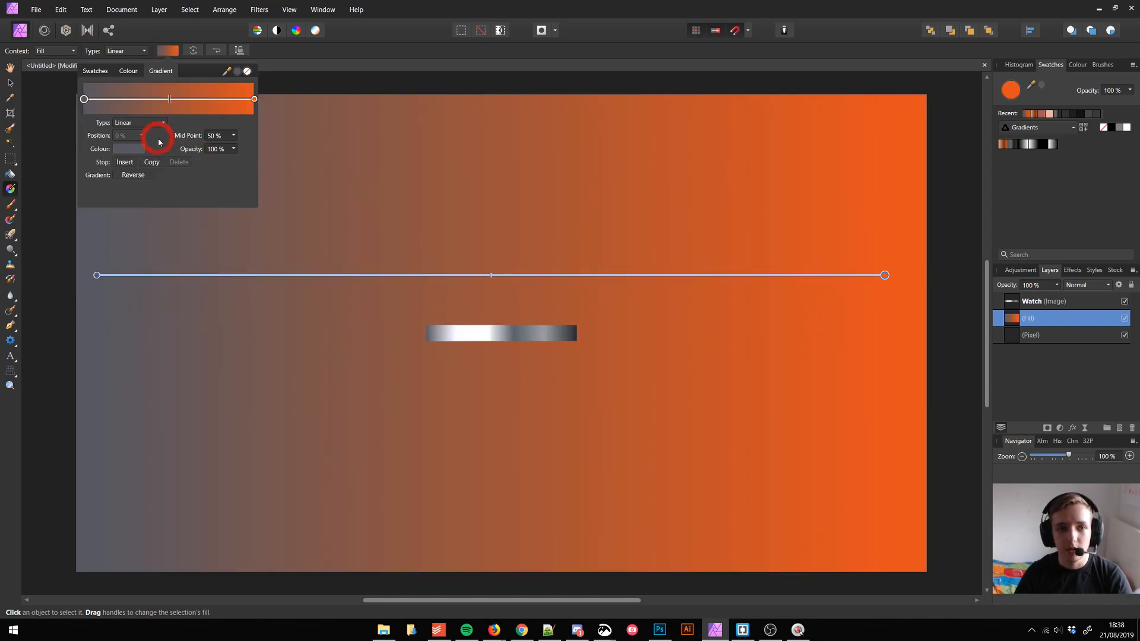
# - Set the gradient's end stop to the dark grey sampled from the right end of the Watch strip
pyautogui.click(254, 100)
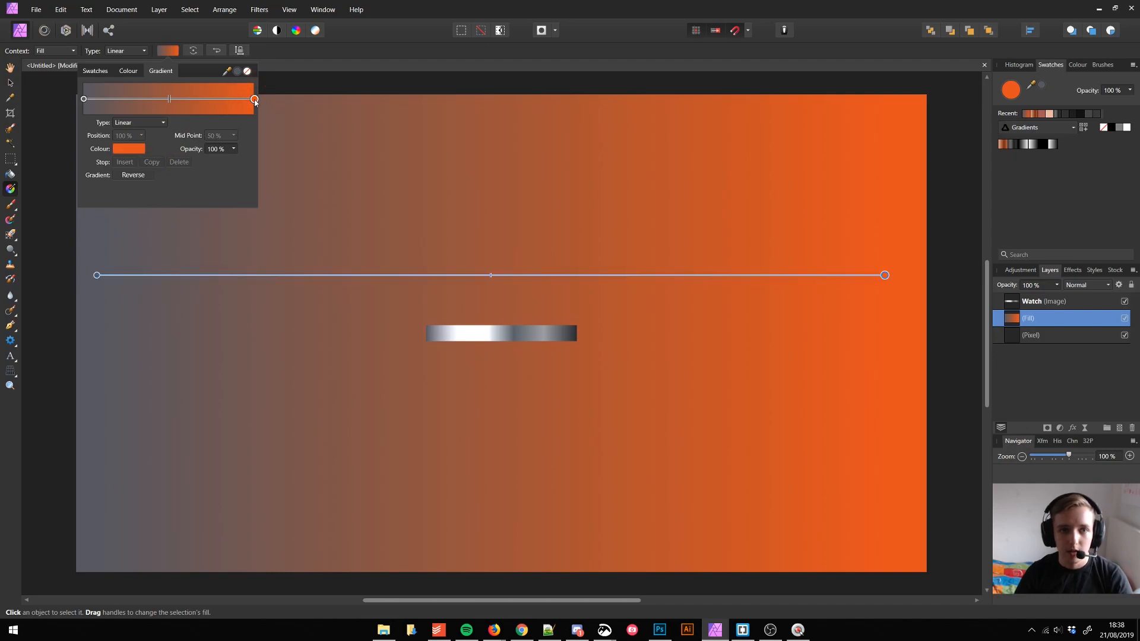
pyautogui.click(131, 150)
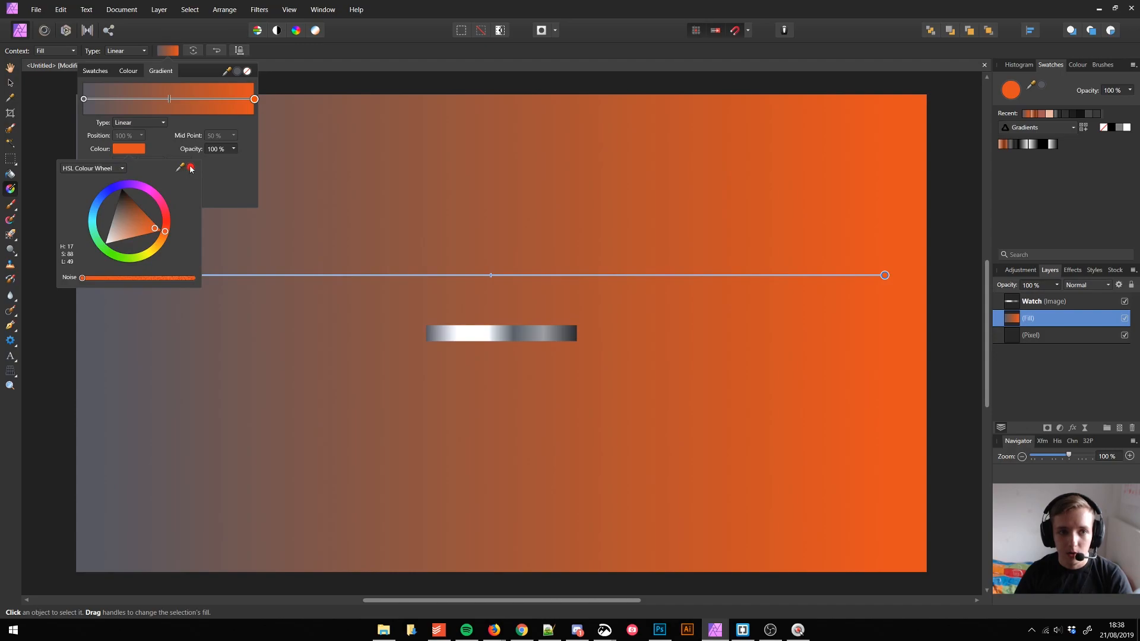
pyautogui.moveTo(209, 178); pyautogui.dragTo(576, 334)
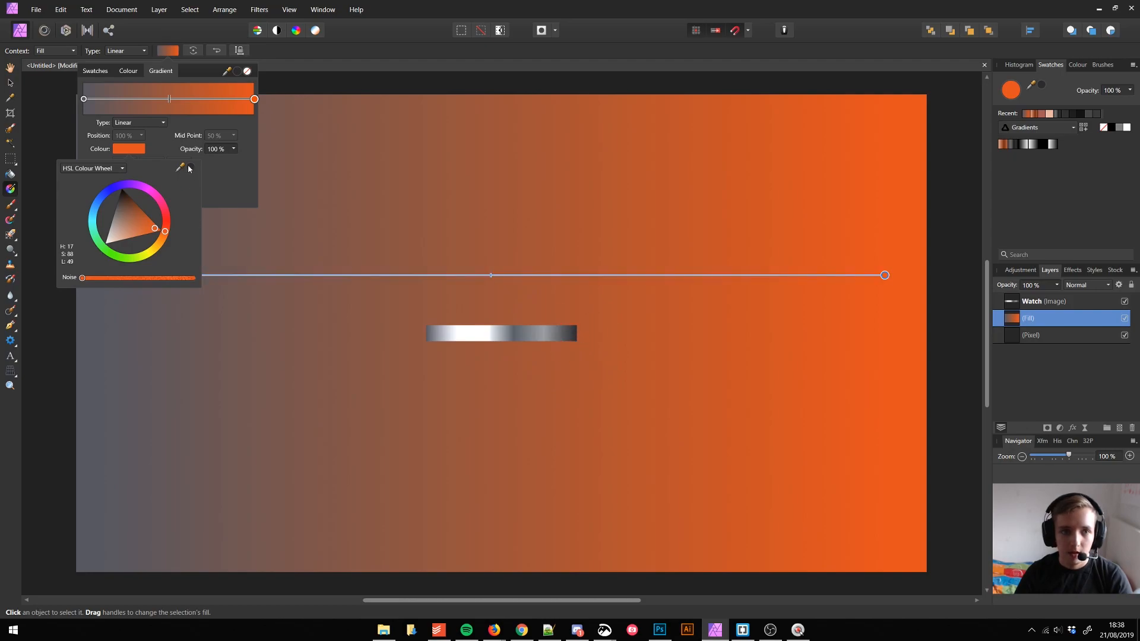
pyautogui.click(190, 166)
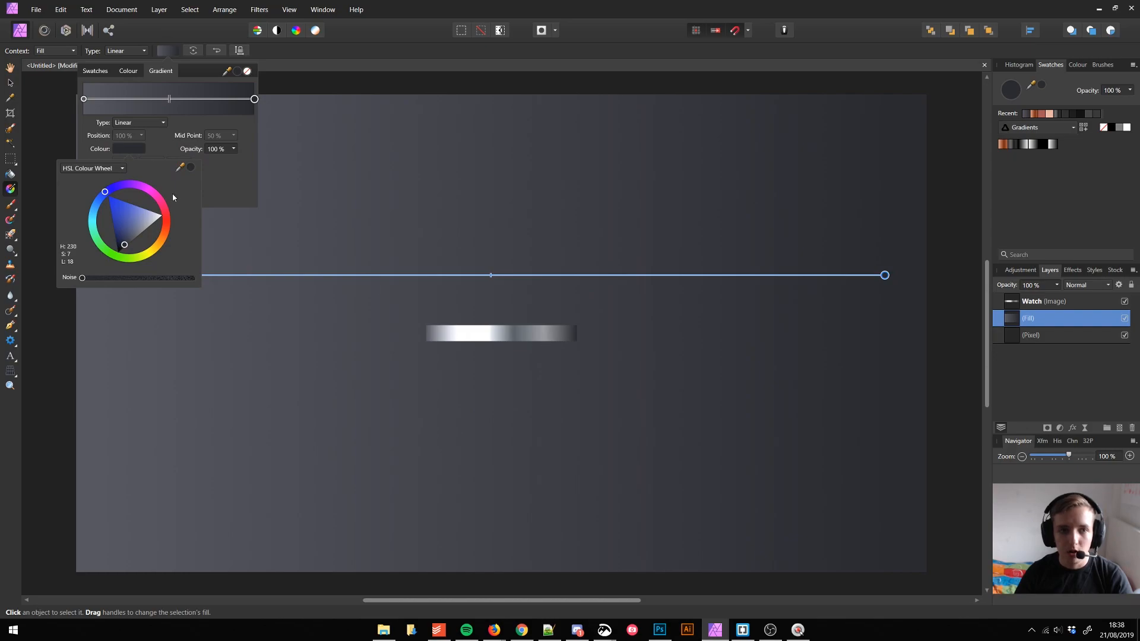
pyautogui.click(230, 181)
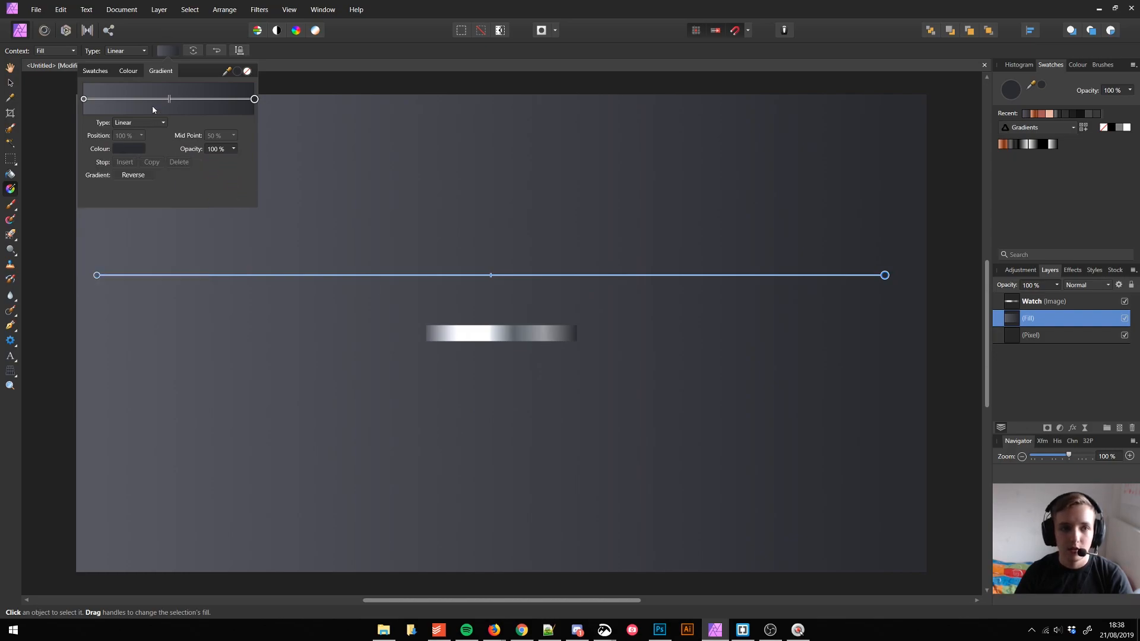
# - Insert three intermediate gradient stops at 27%, 43% and 67%
pyautogui.click(130, 101)
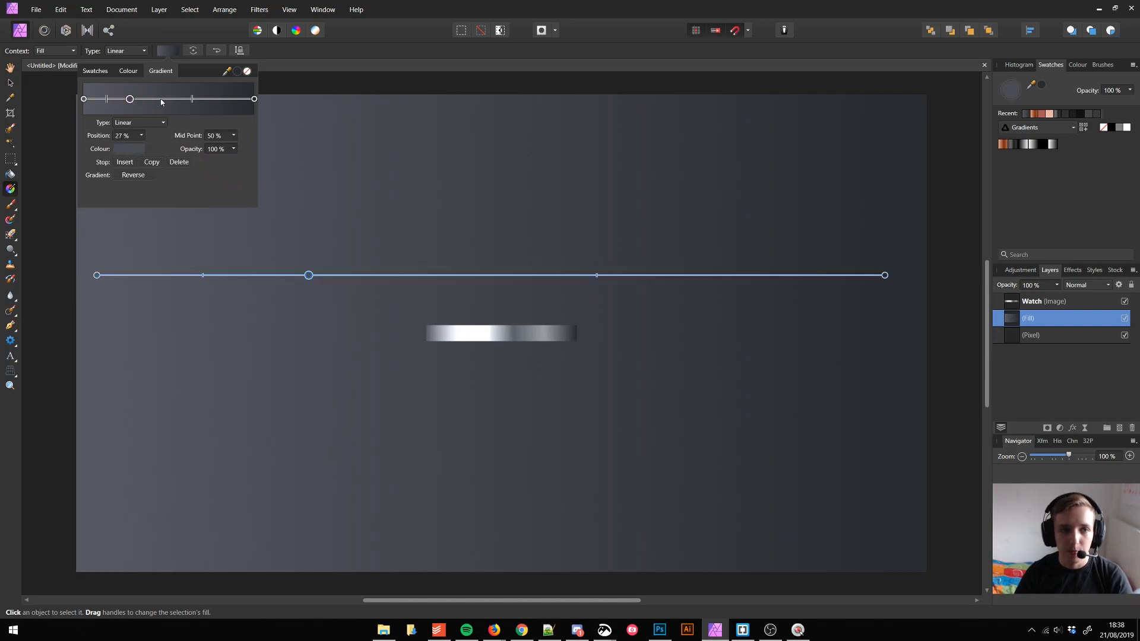
pyautogui.click(158, 100)
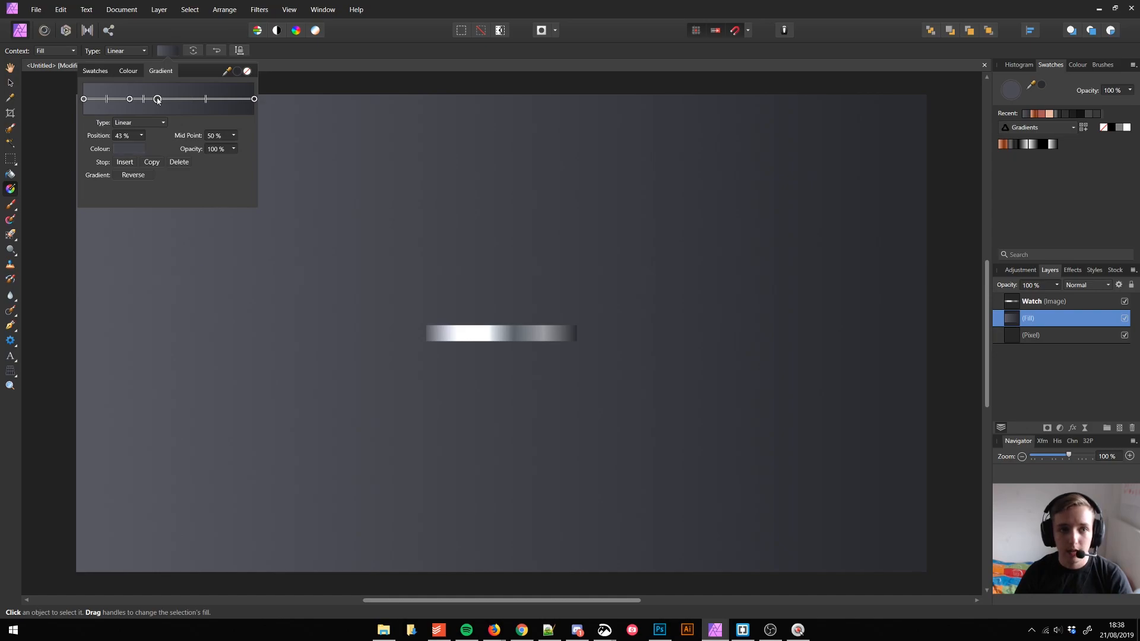
pyautogui.click(198, 99)
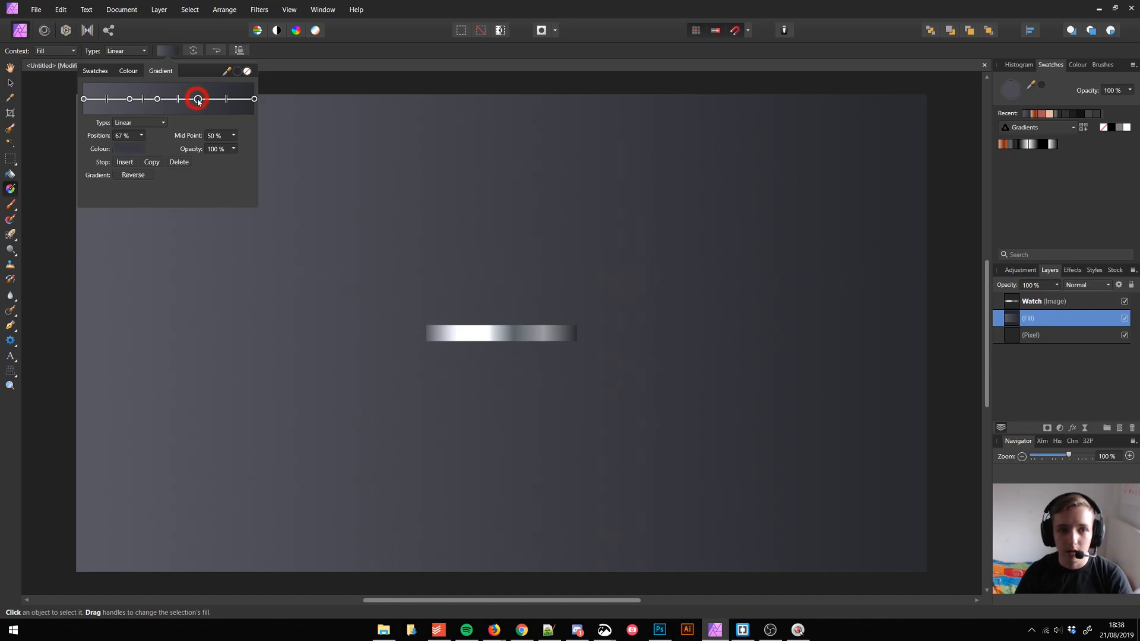
# - Colour the 43% stop with the white sampled from the bright band of the Watch strip
pyautogui.click(158, 99)
pyautogui.click(133, 149)
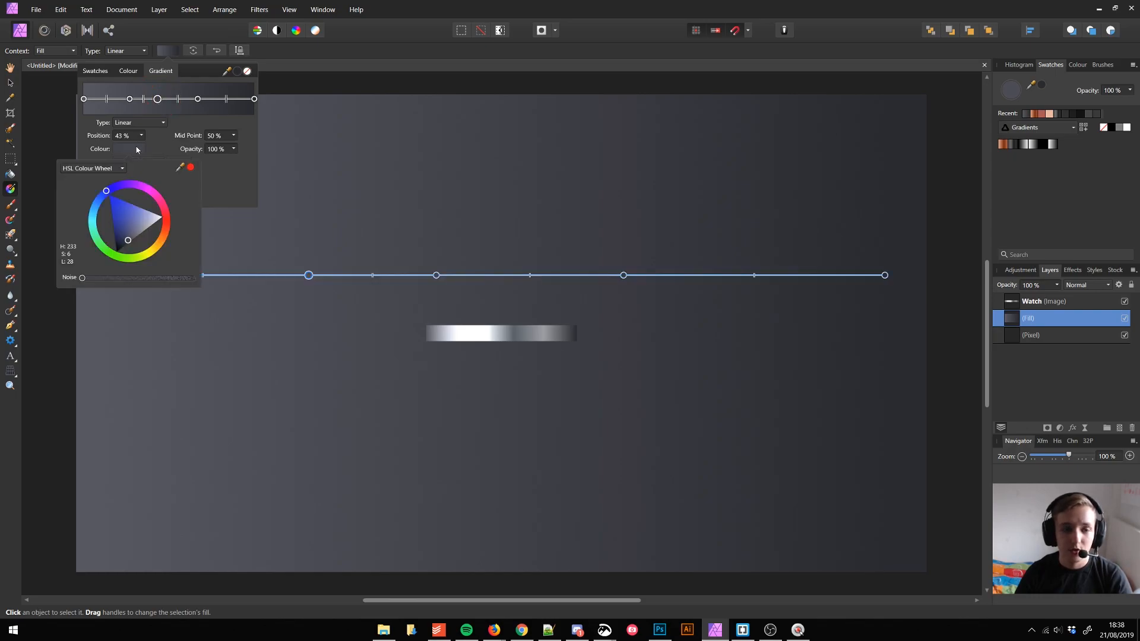
pyautogui.moveTo(180, 168); pyautogui.dragTo(514, 334)
pyautogui.click(190, 169)
pyautogui.click(129, 151)
pyautogui.moveTo(188, 166); pyautogui.dragTo(484, 333)
# - Insert a stop just after the 67% one and colour it with the blue-grey sampled from the Watch strip's darker middle band
pyautogui.click(207, 101)
pyautogui.click(129, 149)
pyautogui.moveTo(181, 168); pyautogui.dragTo(512, 333)
pyautogui.click(190, 168)
# - Insert another stop midway towards the gradient's end and sample its colour from the light grey band right of the Watch strip's centre
pyautogui.moveTo(228, 101); pyautogui.dragTo(230, 99)
pyautogui.click(128, 149)
pyautogui.moveTo(180, 168); pyautogui.dragTo(541, 332)
# - Colour the 27% stop with the pale lilac-grey sampled just before the Watch strip's white band
pyautogui.click(130, 99)
pyautogui.click(132, 148)
pyautogui.moveTo(180, 168); pyautogui.dragTo(444, 333)
pyautogui.click(190, 167)
# - Resample the start stop's colour at the left edge of the Watch strip and close the colour chooser
pyautogui.click(83, 98)
pyautogui.click(129, 149)
pyautogui.moveTo(181, 168); pyautogui.dragTo(422, 331)
pyautogui.click(211, 177)
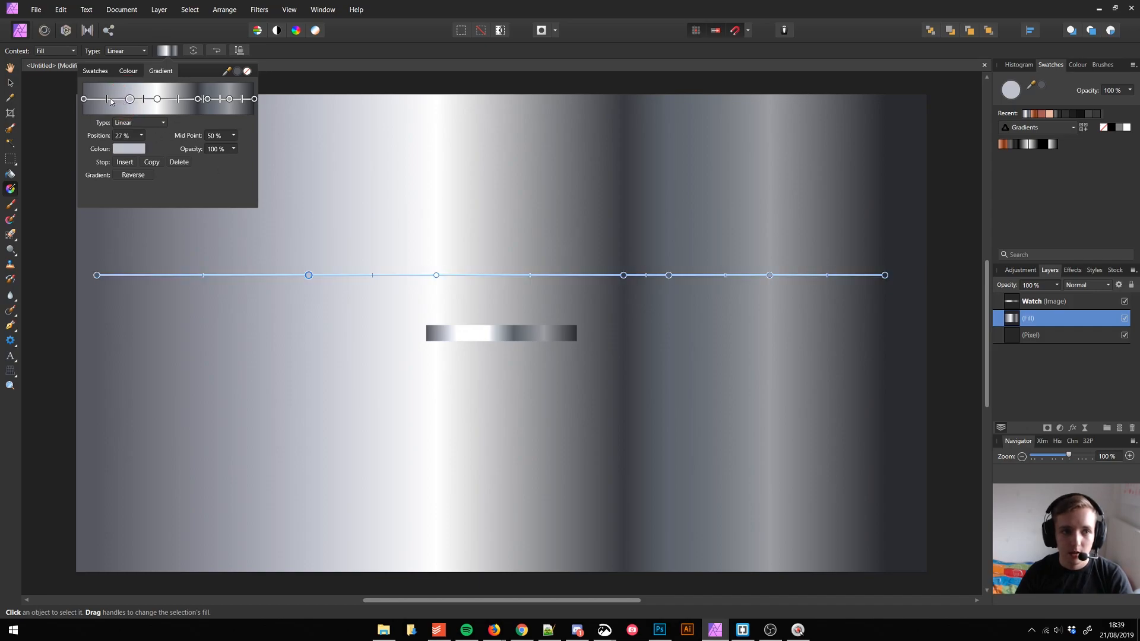
# - Widen the gradient's white band by adding a stop just after the white one, coloured white from the Watch strip and positioned at 46%
pyautogui.moveTo(107, 101); pyautogui.dragTo(147, 100)
pyautogui.click(147, 101)
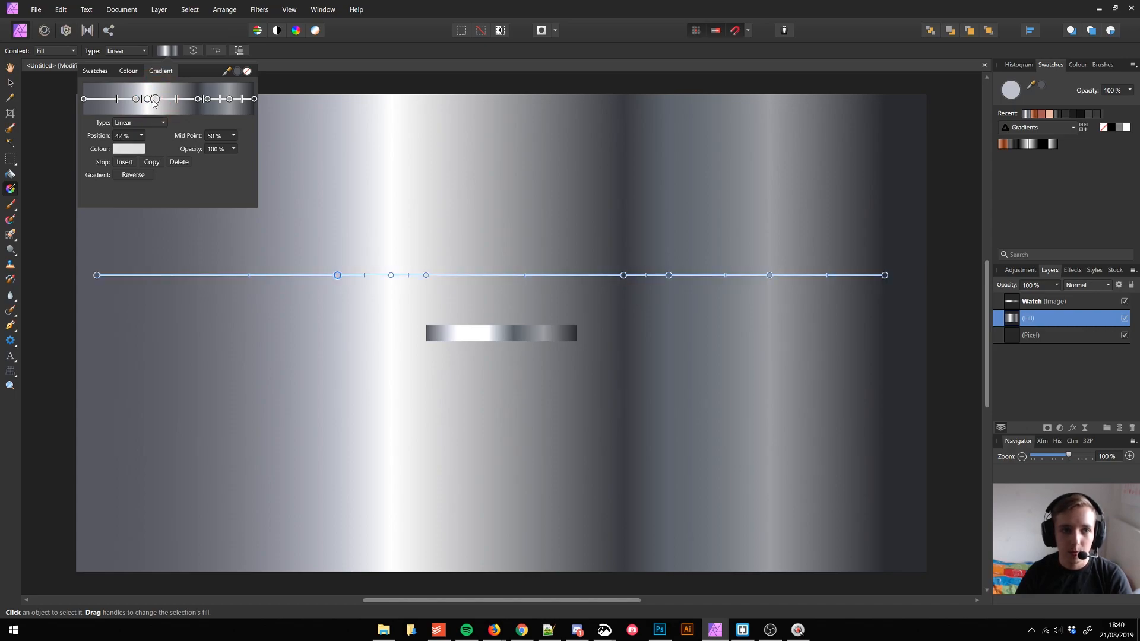
pyautogui.click(138, 148)
pyautogui.moveTo(190, 168); pyautogui.dragTo(479, 338)
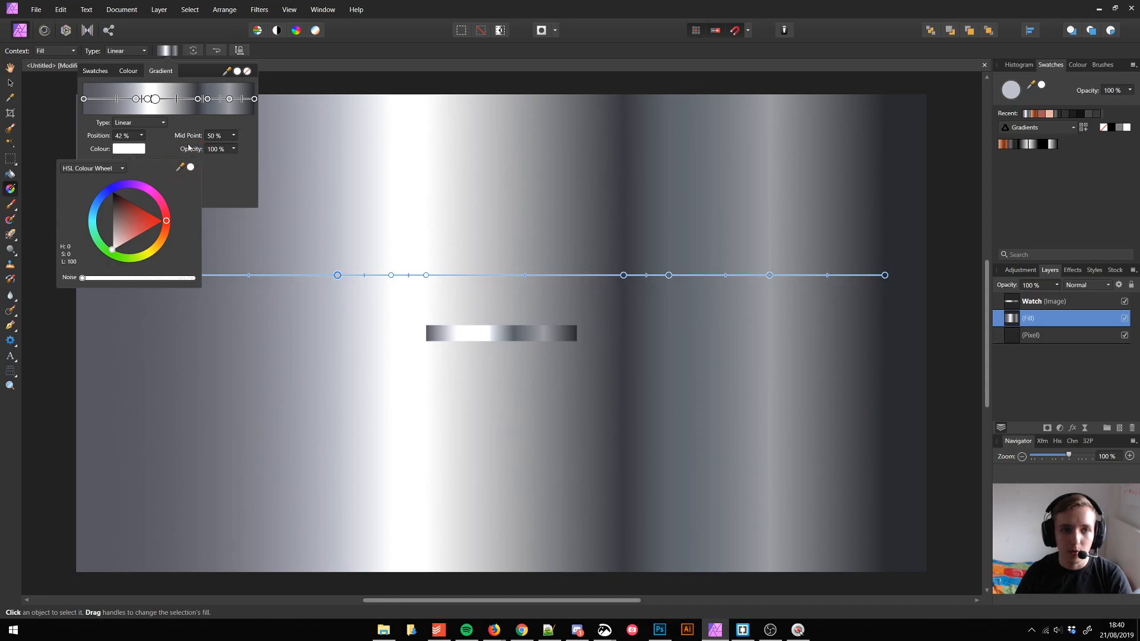
pyautogui.click(155, 100)
pyautogui.moveTo(156, 100); pyautogui.dragTo(163, 104)
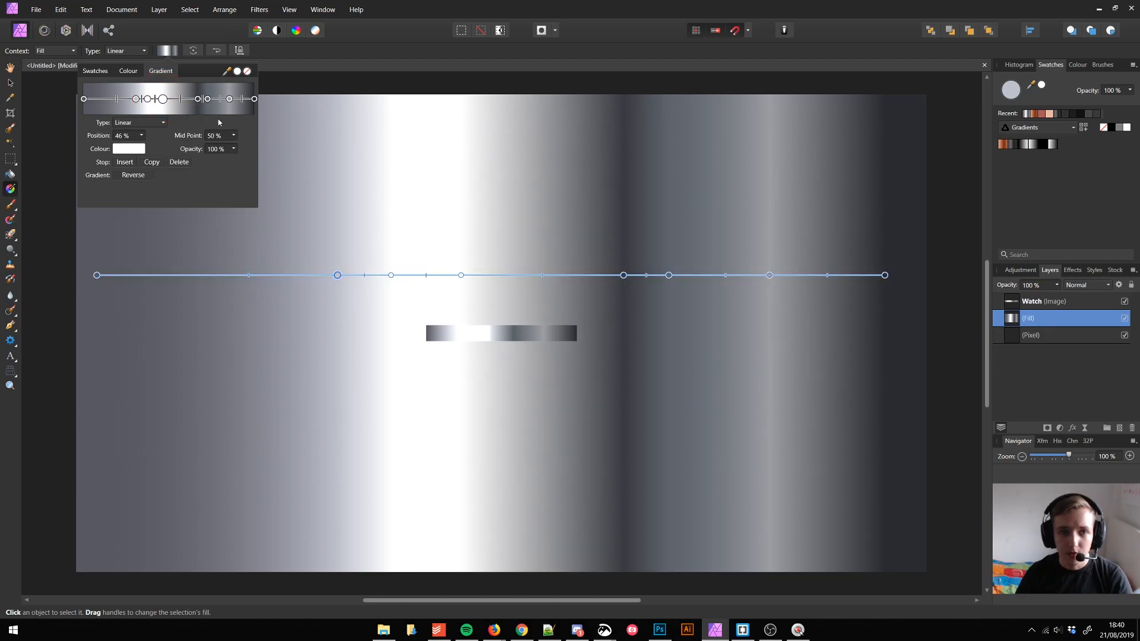
# - Save the finished gradient to the Gradients swatches from the layer's fill
pyautogui.rightClick(457, 237)
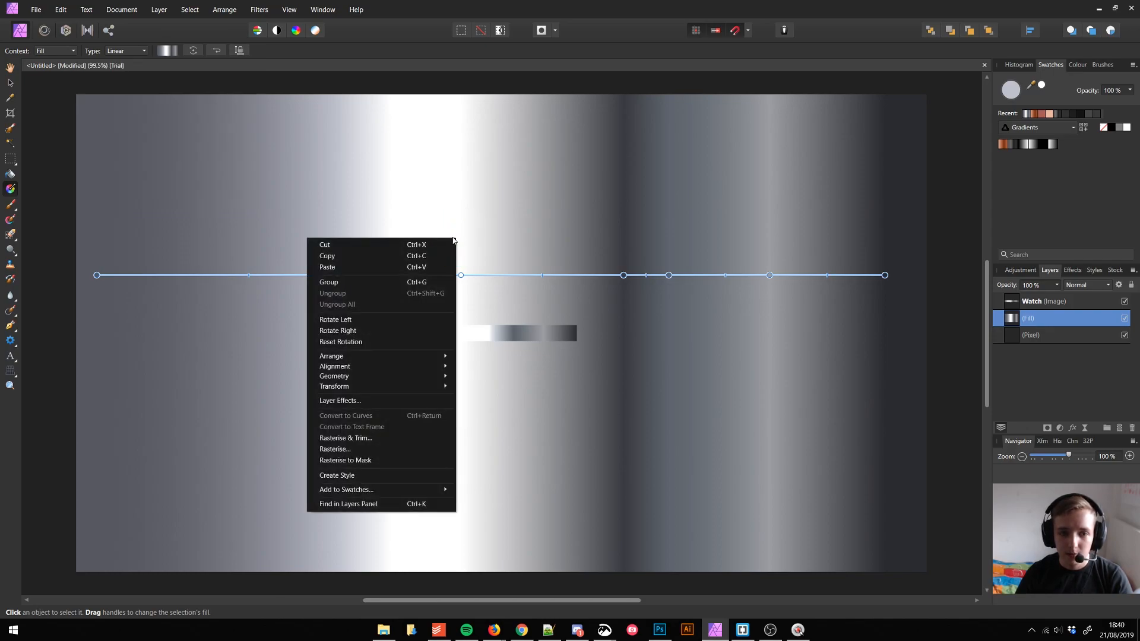
pyautogui.moveTo(405, 488)
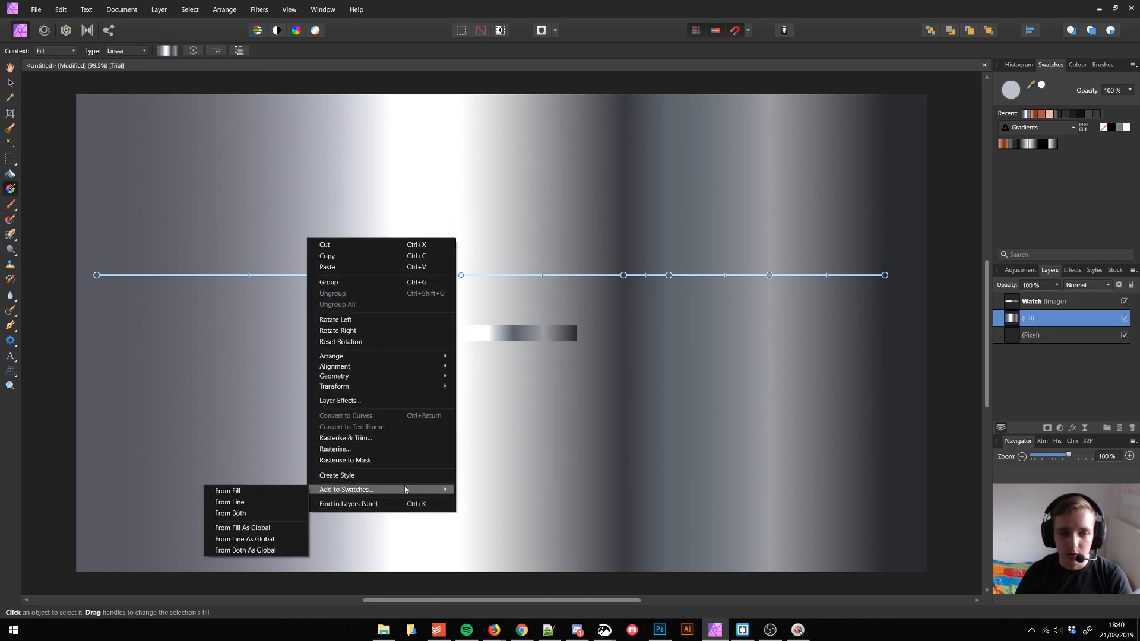
pyautogui.click(261, 491)
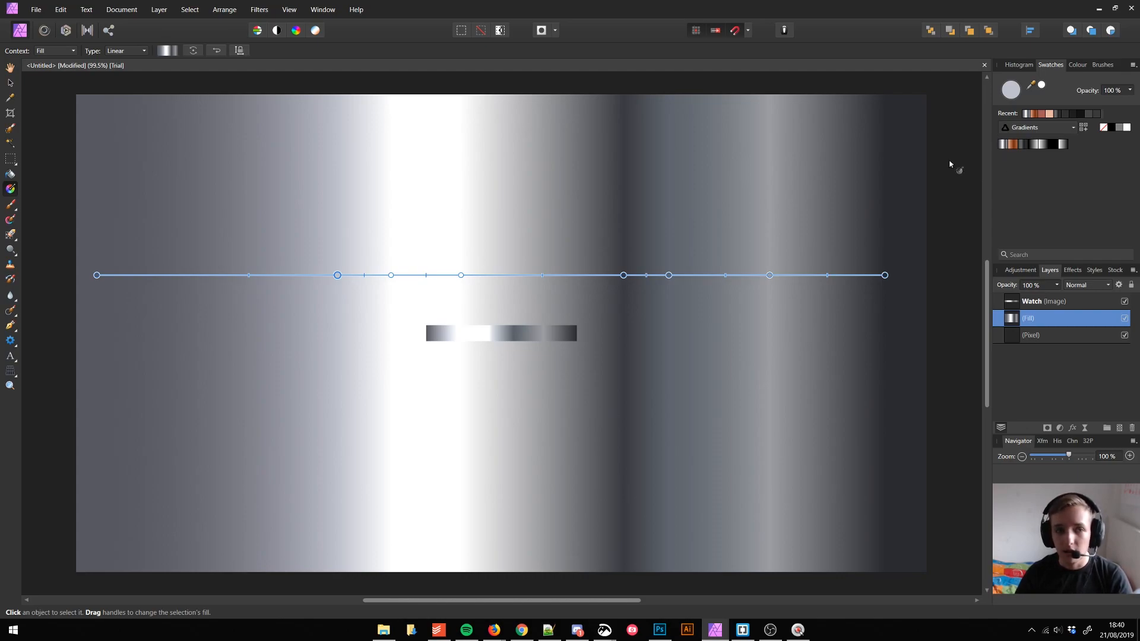
# - Draw a small pentagon above the Watch strip with the Polygon Tool
pyautogui.click(13, 341)
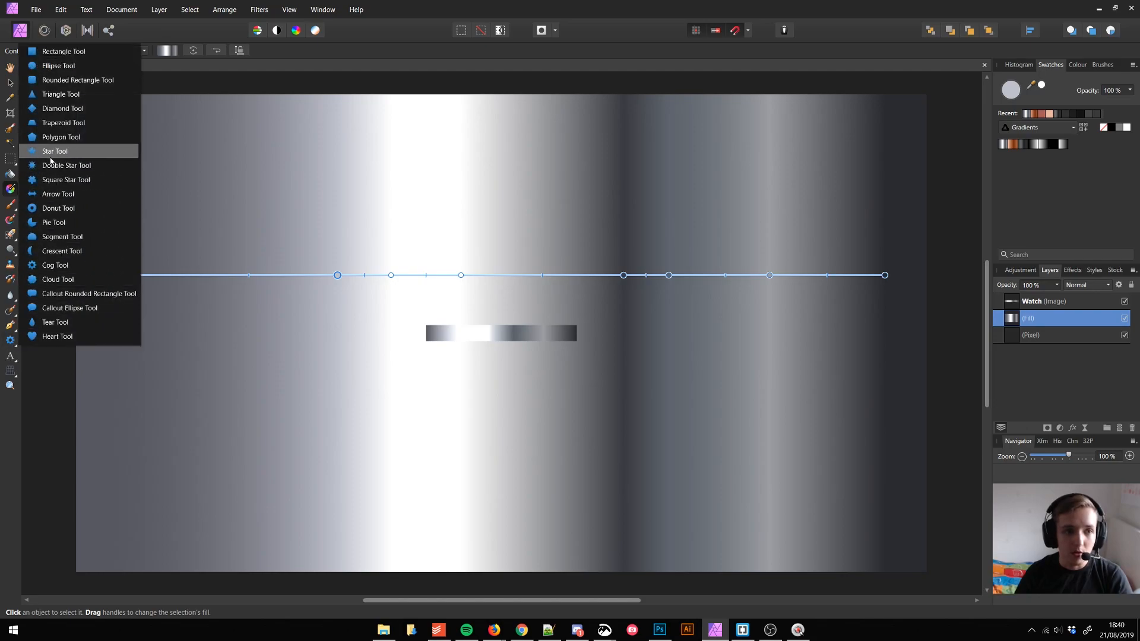
pyautogui.click(59, 137)
pyautogui.moveTo(441, 212); pyautogui.dragTo(548, 290)
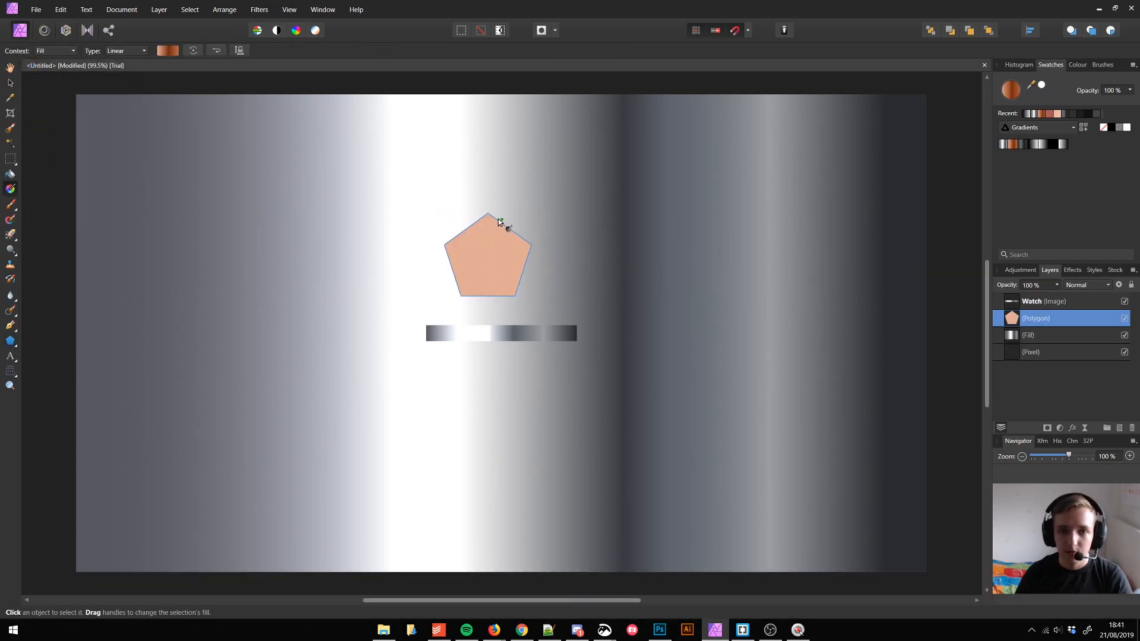
# - Fill the pentagon with the saved Watch gradient swatch, slanting it steeply from above the shape down to the Watch strip, and deselect it
pyautogui.moveTo(488, 220); pyautogui.dragTo(489, 299)
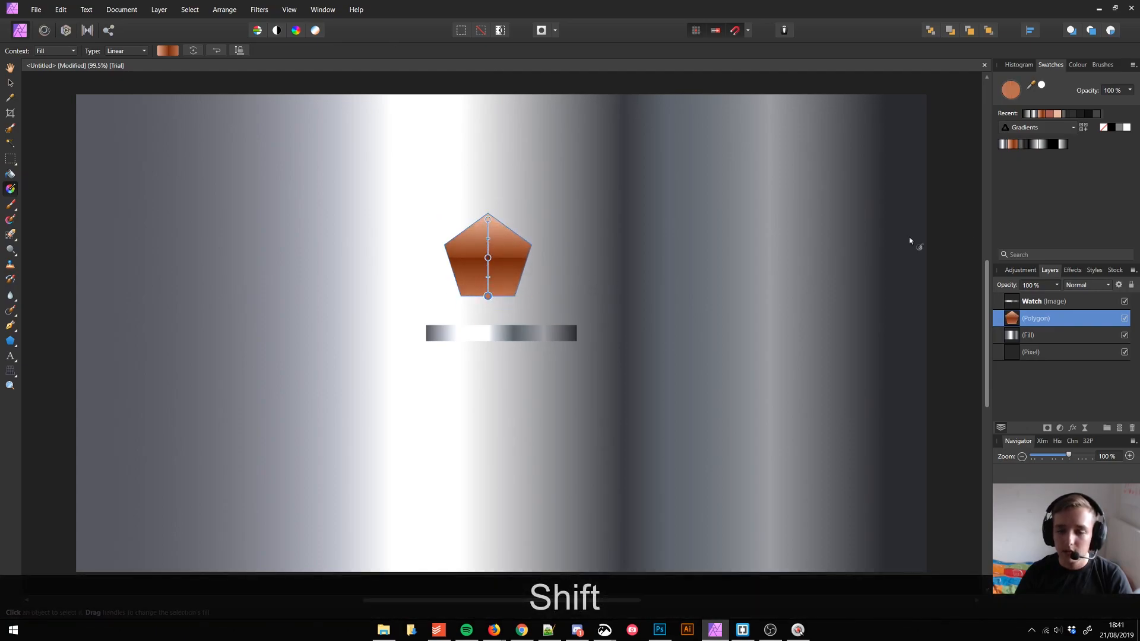
pyautogui.click(1003, 145)
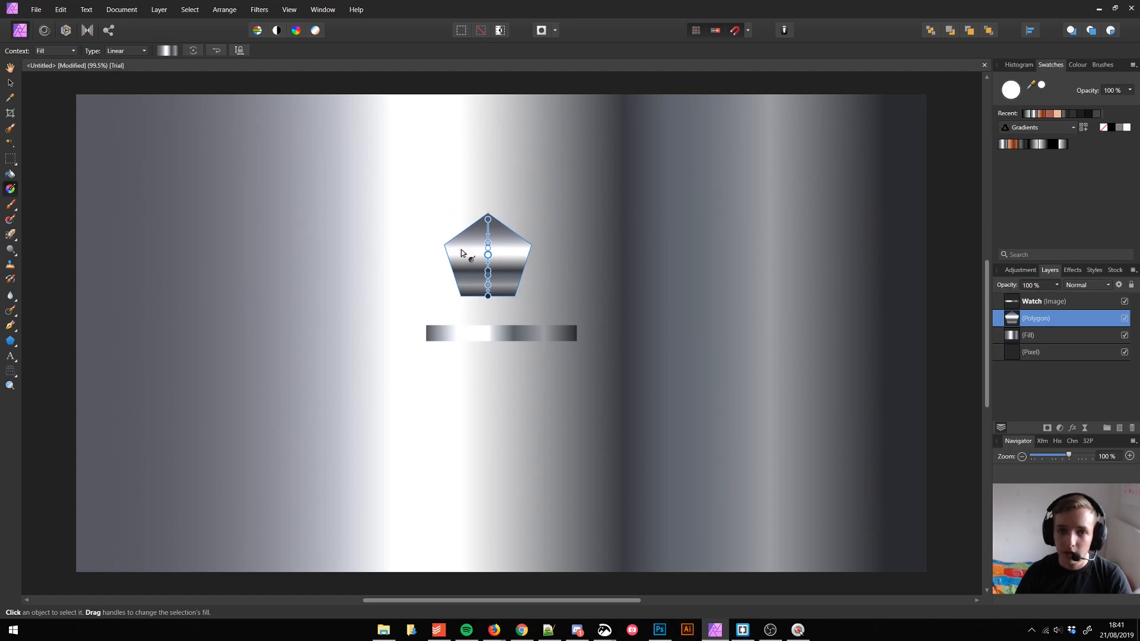
pyautogui.moveTo(457, 255)
pyautogui.mouseDown()
pyautogui.moveTo(629, 255)
pyautogui.moveTo(549, 308)
pyautogui.moveTo(562, 336)
pyautogui.moveTo(513, 259)
pyautogui.moveTo(550, 249)
pyautogui.mouseUp()
pyautogui.moveTo(510, 190); pyautogui.dragTo(473, 325)
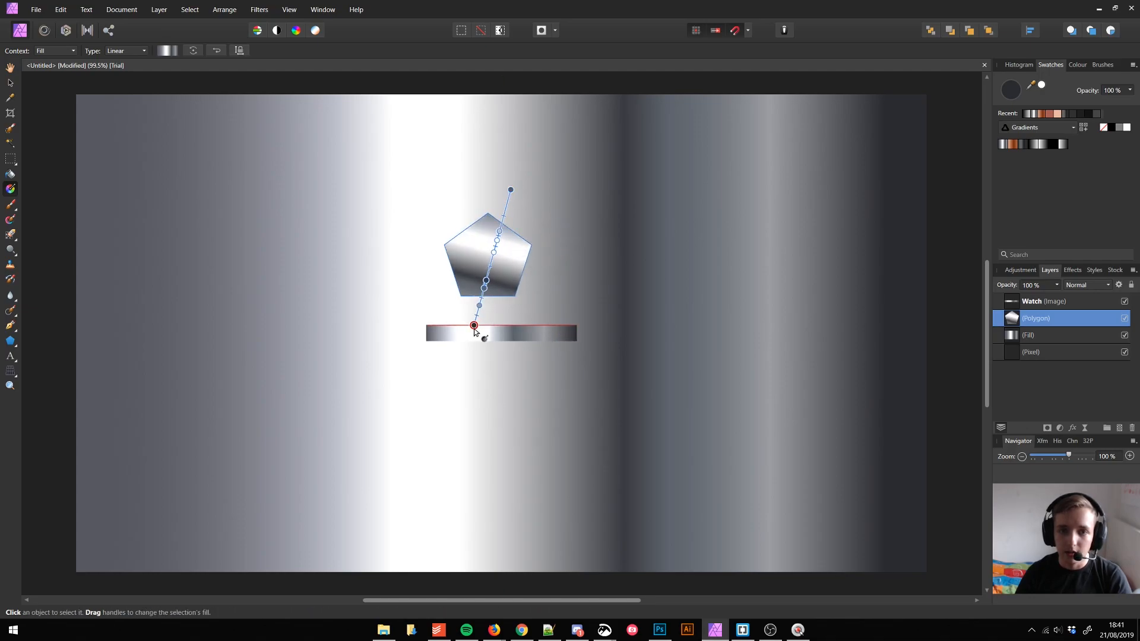
pyautogui.click(10, 82)
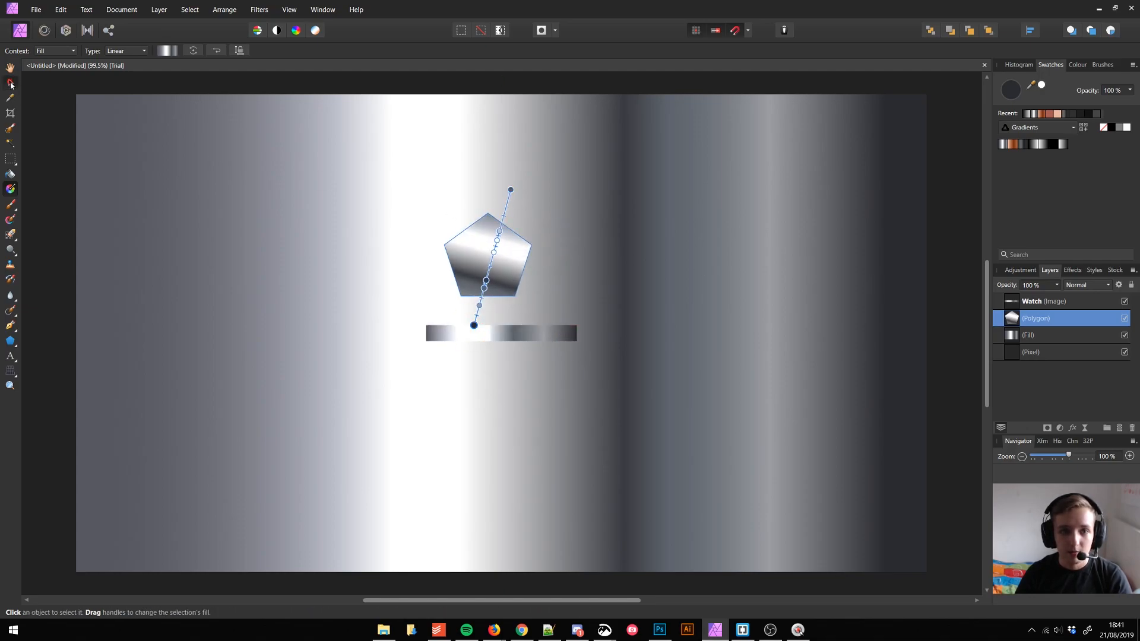
pyautogui.click(508, 83)
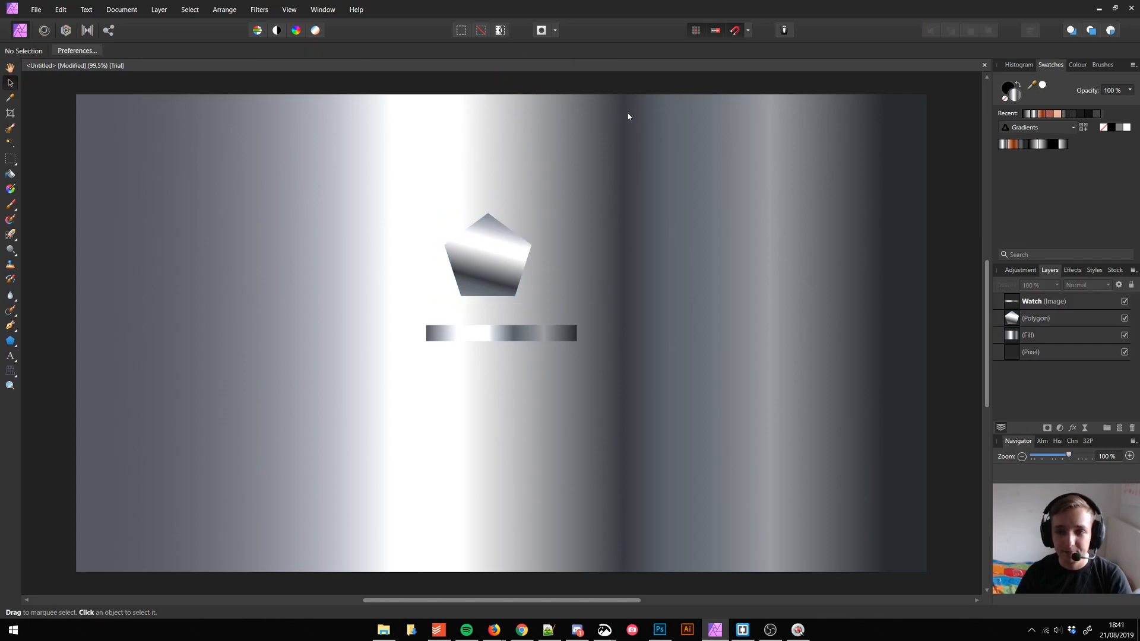